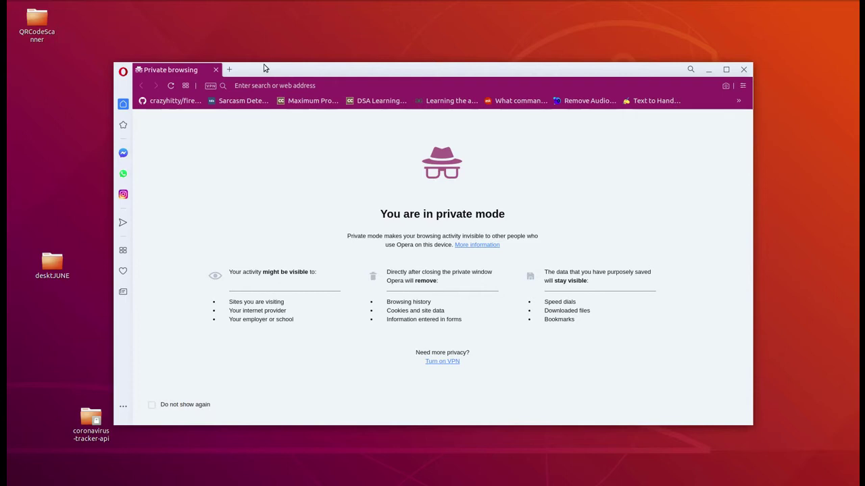
pyautogui.click(265, 84)
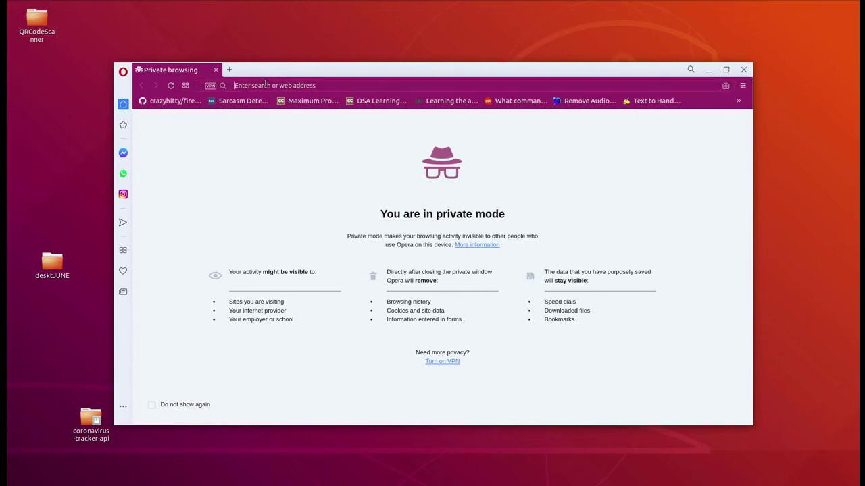
pyautogui.write('https://developer.android.com/studio/preview')
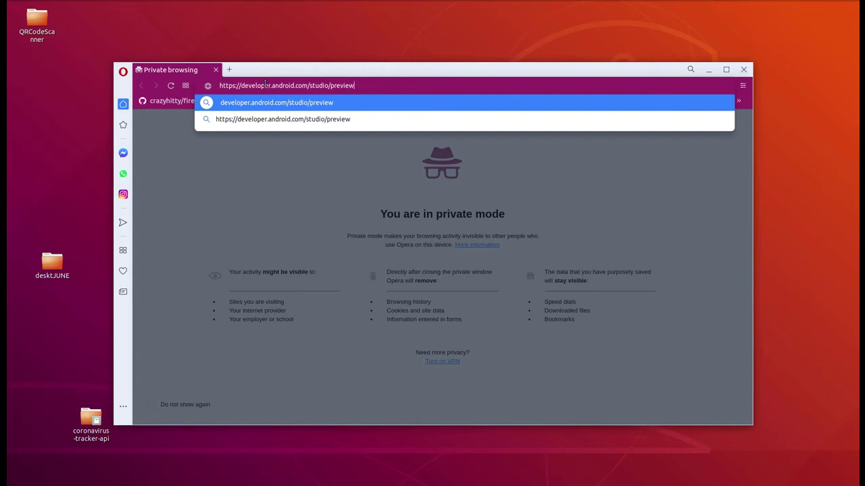
pyautogui.press('Return')
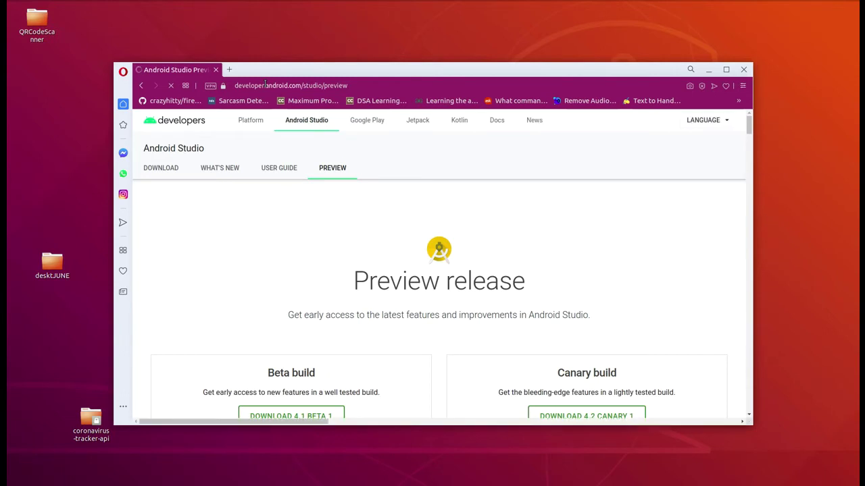
pyautogui.click(725, 70)
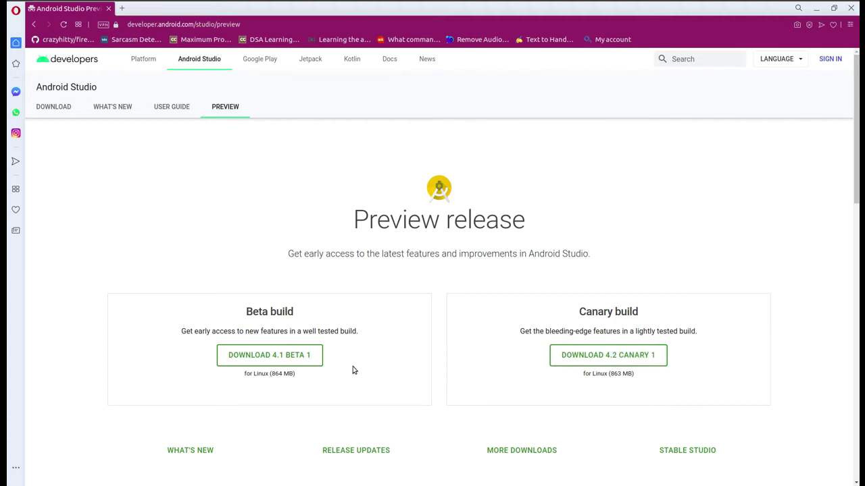
# Step: Accept the licence terms, start downloading Android Studio 4.1 Beta 1 for Linux, and stop the transfer
pyautogui.click(297, 366)
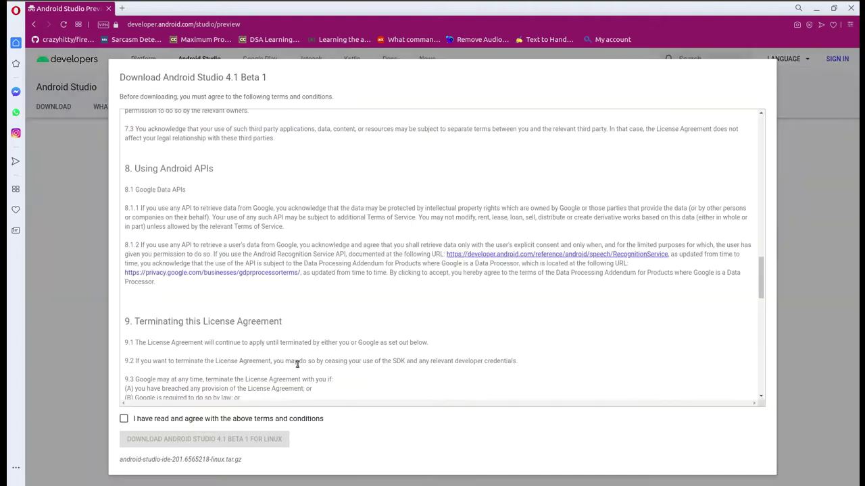
pyautogui.click(227, 418)
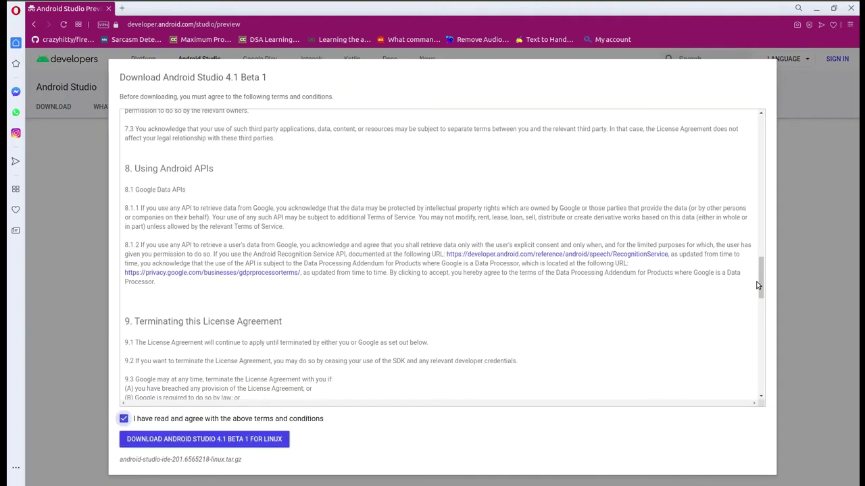
pyautogui.moveTo(761, 288); pyautogui.dragTo(762, 394)
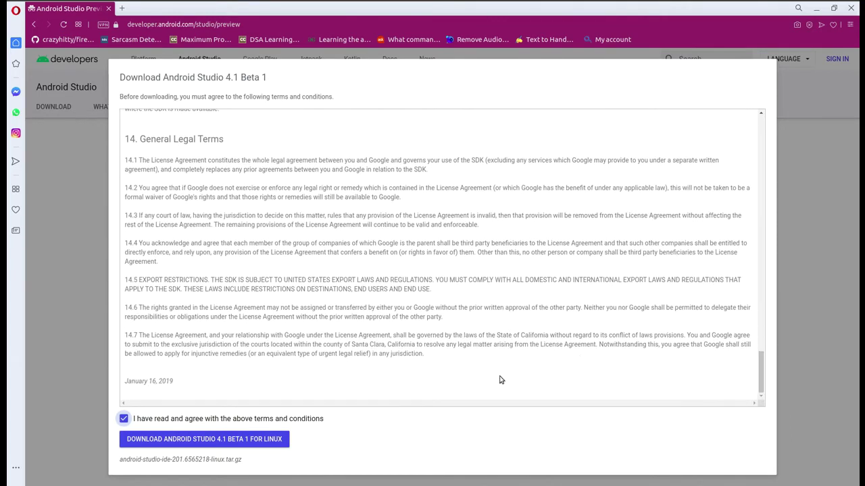
pyautogui.click(254, 441)
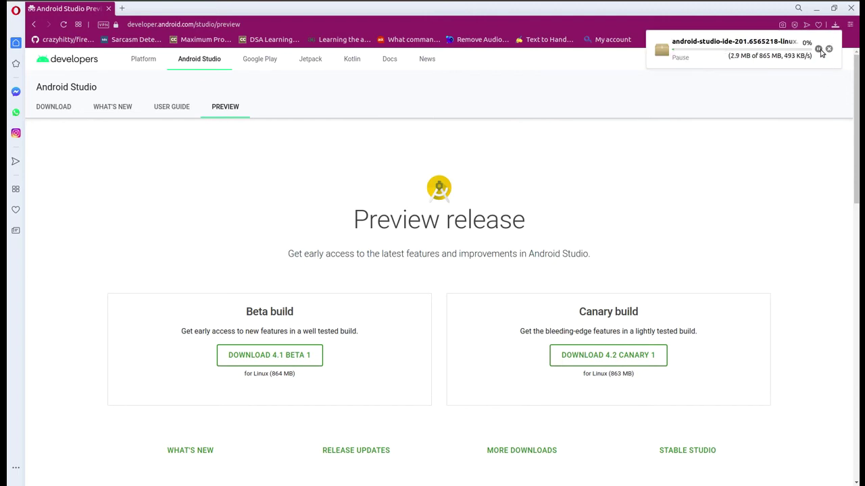
pyautogui.click(818, 49)
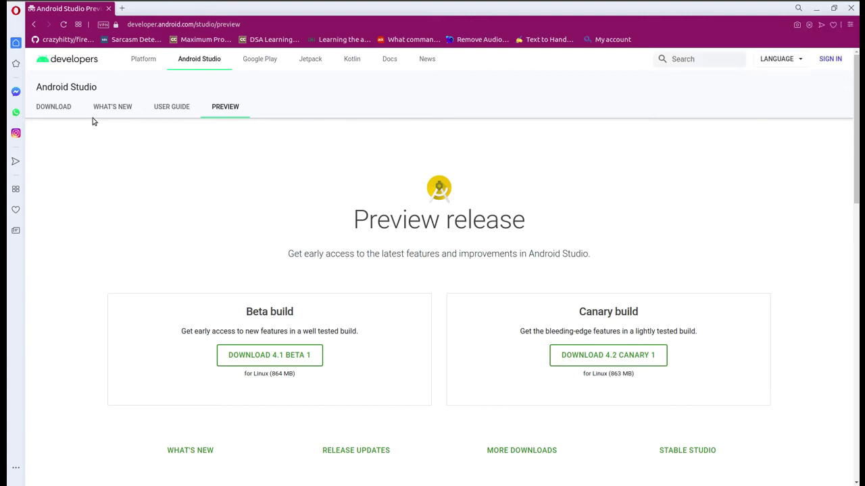
# Step: Open the guide for installing the preview alongside the stable version and enlarge the page to 125%
pyautogui.moveTo(858, 167); pyautogui.dragTo(858, 288)
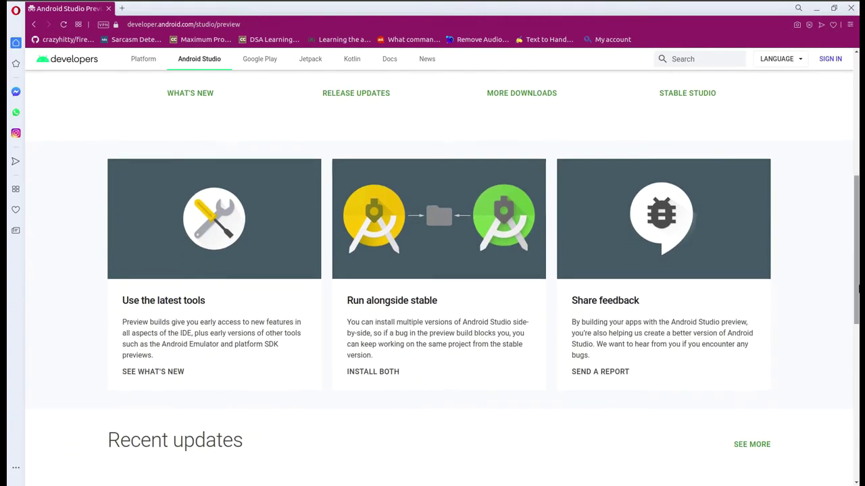
pyautogui.click(378, 371)
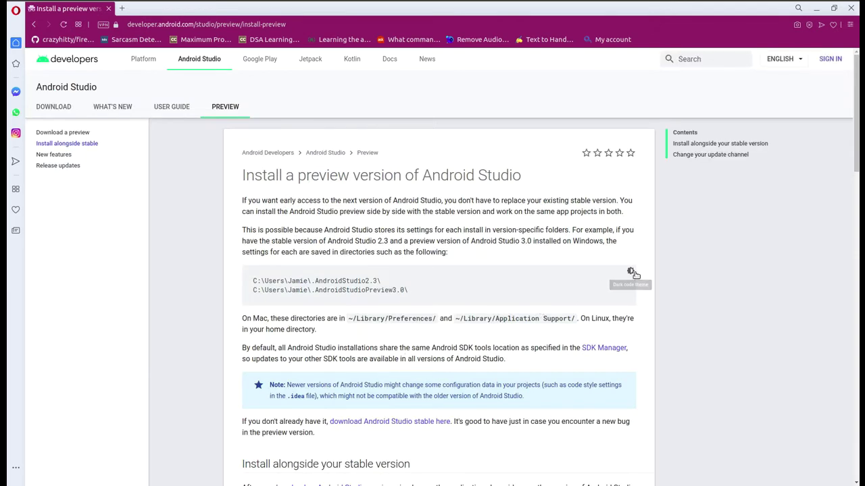
pyautogui.moveTo(858, 149); pyautogui.dragTo(830, 230)
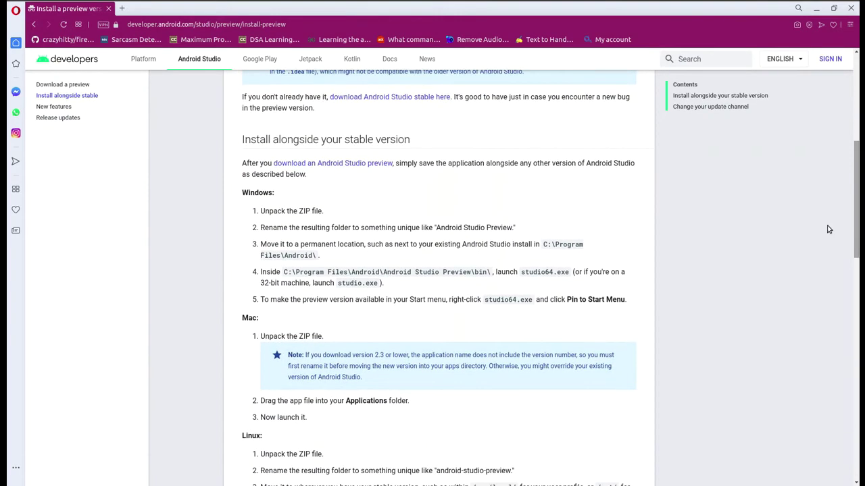
pyautogui.doubleClick(250, 192)
pyautogui.click(272, 225)
pyautogui.hotkey('ctrl', '+')
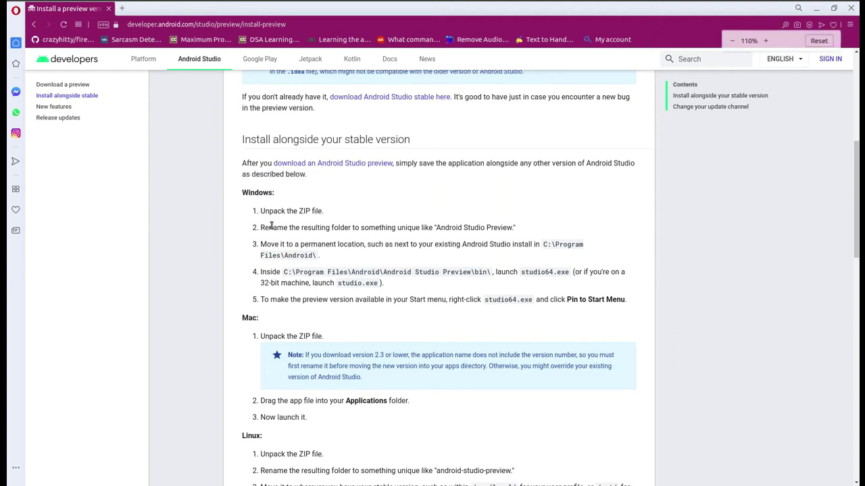
pyautogui.hotkey('ctrl', '+')
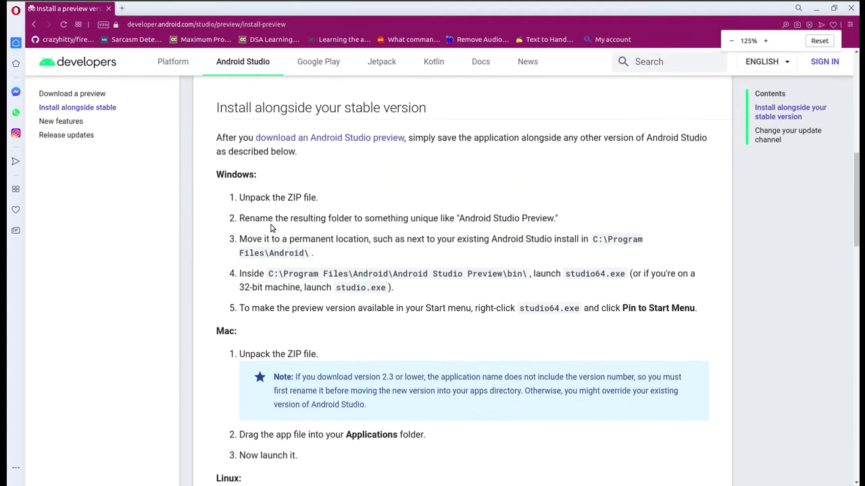
# Step: Enlarge the guide further and read the Linux instructions for installing alongside the stable version
pyautogui.scroll(-5, 270, 228)
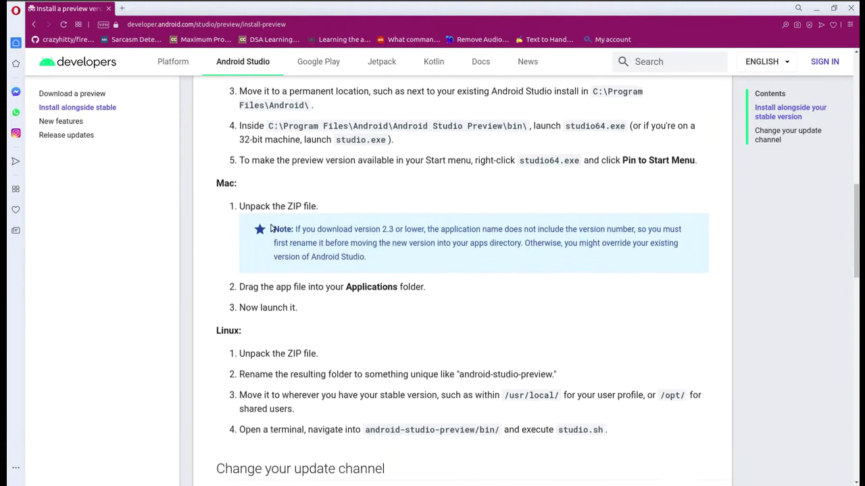
pyautogui.scroll(-2, 270, 229)
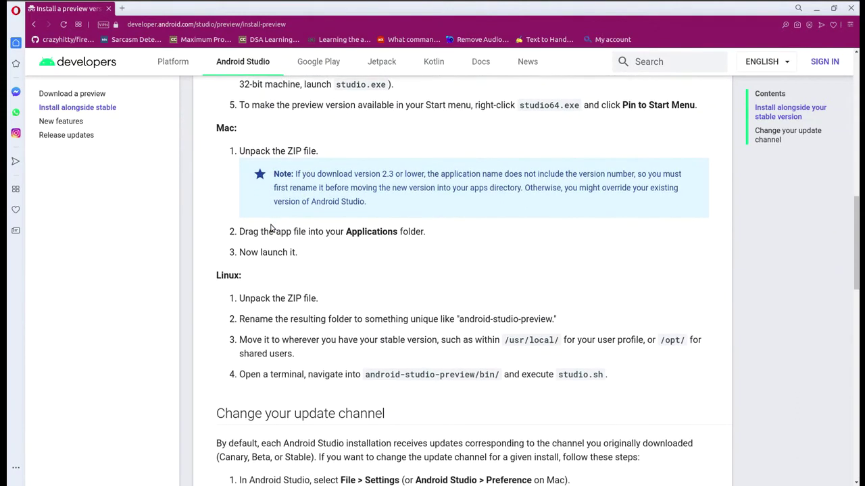
pyautogui.hotkey('ctrl', '+')
pyautogui.scroll(-5, 270, 228)
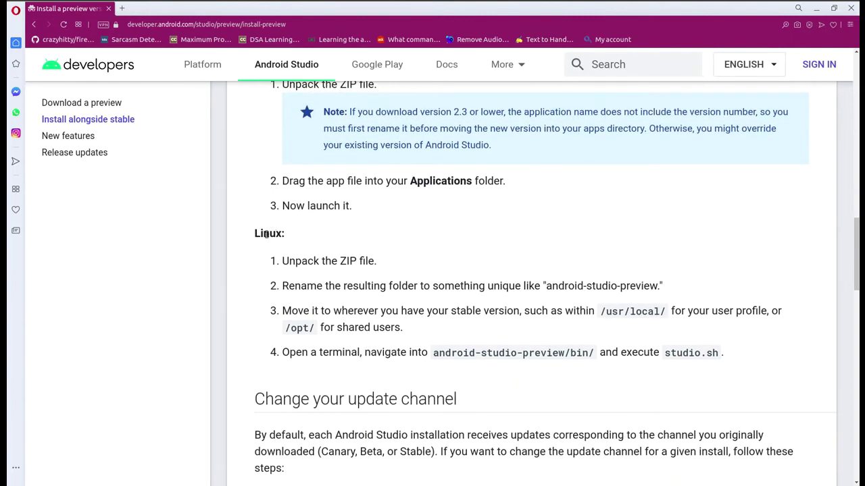
pyautogui.doubleClick(266, 234)
pyautogui.click(239, 241)
pyautogui.moveTo(253, 234); pyautogui.dragTo(741, 356)
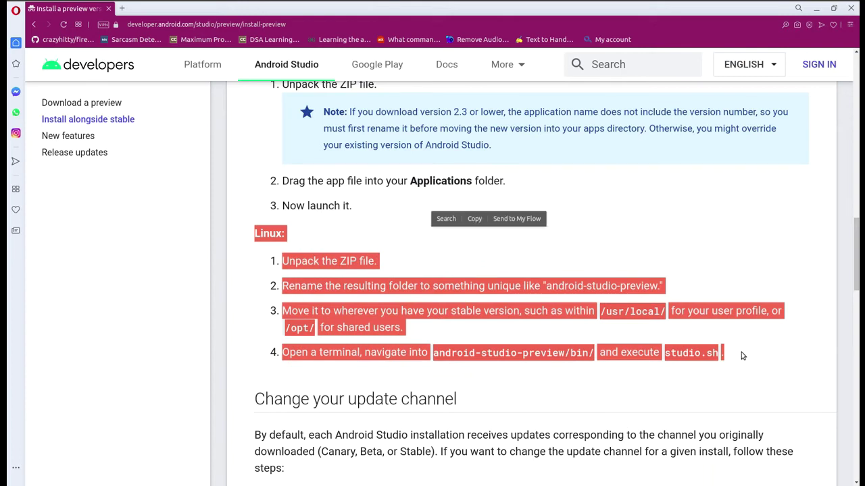
pyautogui.click(741, 352)
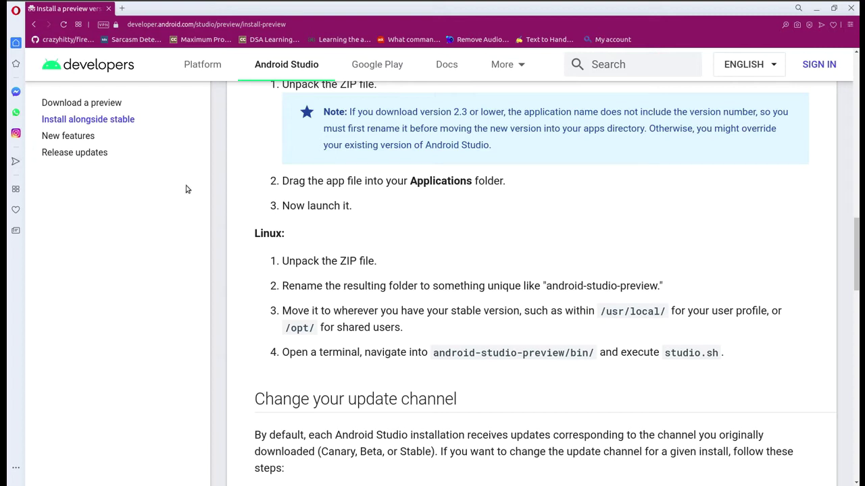
# Step: Open a terminal, change to the Downloads/Download directory and list its files
pyautogui.hotkey('ctrl', 'alt', 't')
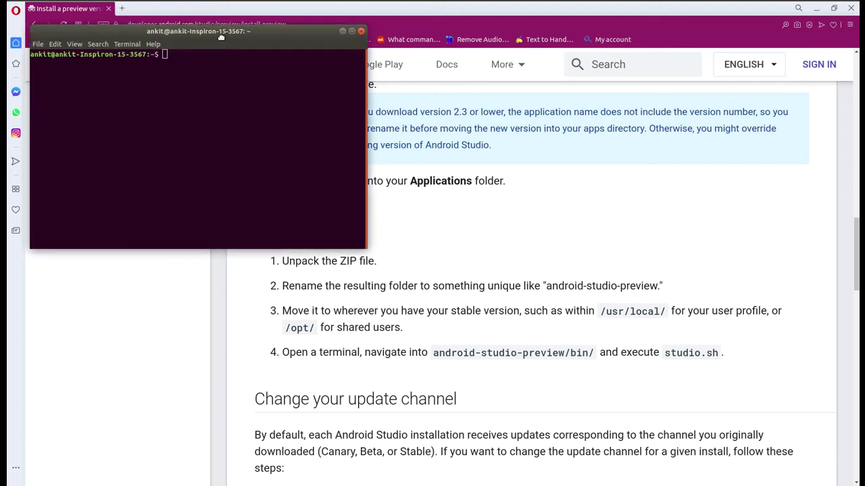
pyautogui.moveTo(221, 34); pyautogui.dragTo(469, 123)
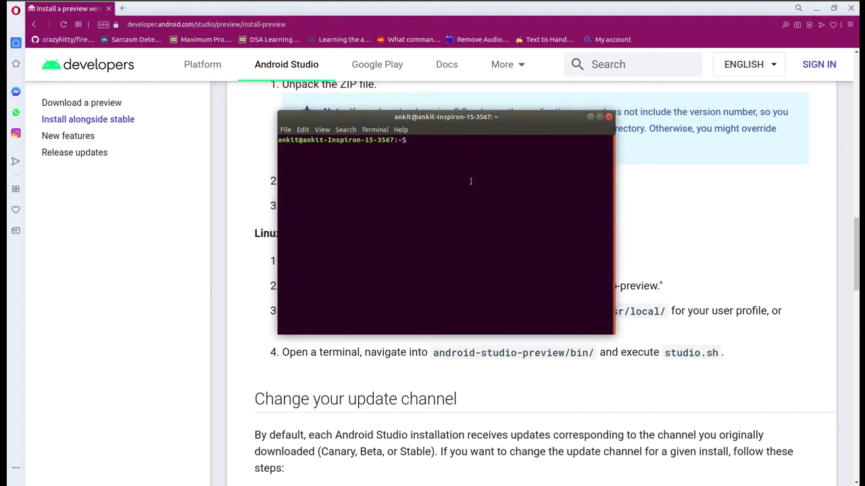
pyautogui.write('cd Downloads')
pyautogui.press('Return')
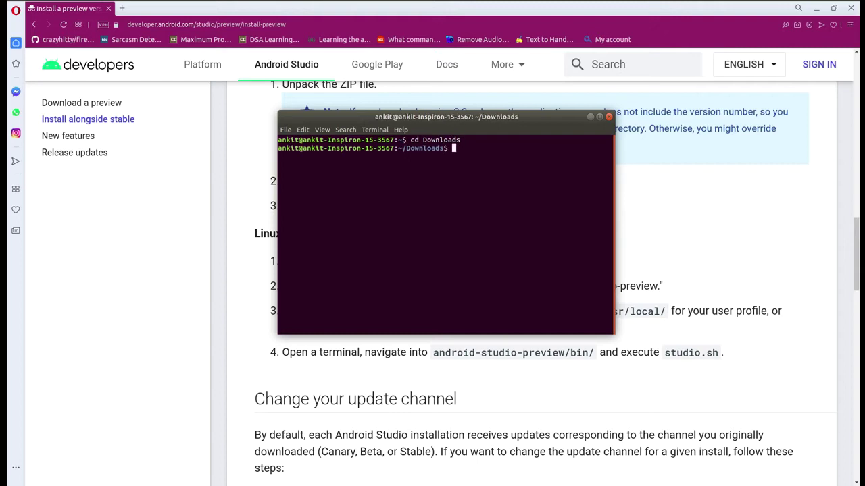
pyautogui.write('cd Download')
pyautogui.press('Return')
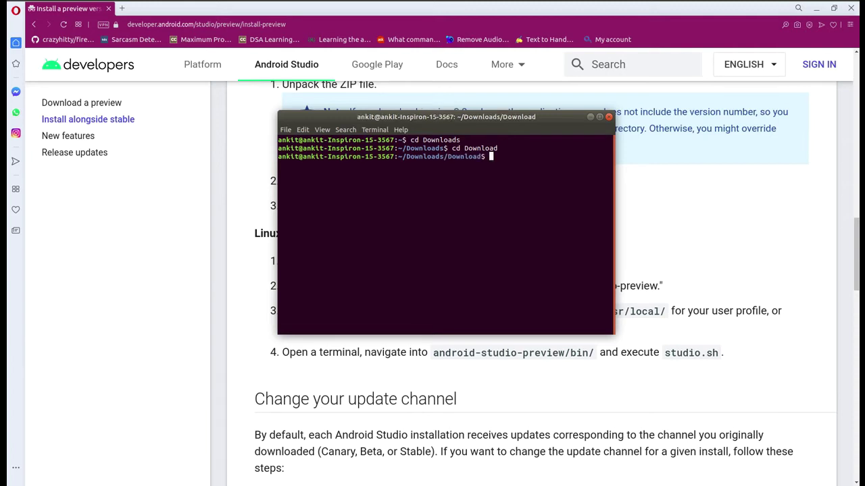
pyautogui.write('ls')
pyautogui.press('Return')
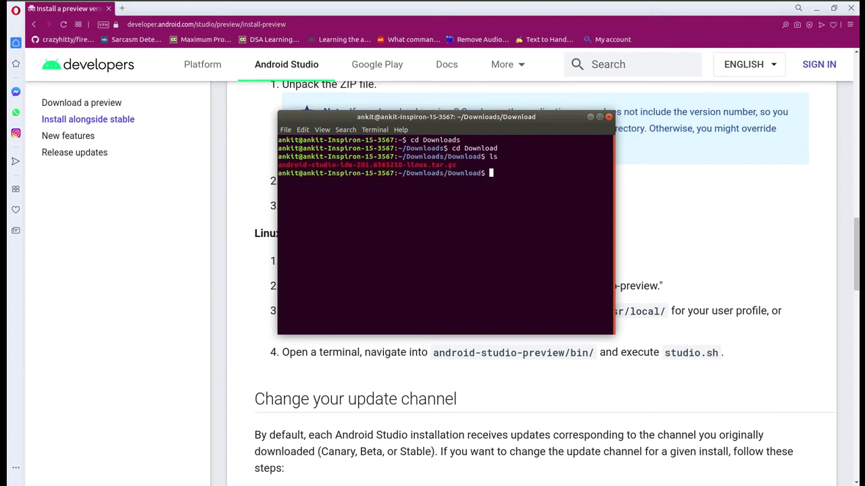
pyautogui.doubleClick(427, 173)
pyautogui.click(446, 173)
pyautogui.moveTo(453, 148); pyautogui.dragTo(503, 164)
pyautogui.click(503, 164)
pyautogui.doubleClick(448, 165)
pyautogui.click(458, 166)
# Step: Check the installed Java version in the terminal with java -version
pyautogui.moveTo(468, 117); pyautogui.dragTo(456, 84)
pyautogui.write('java-')
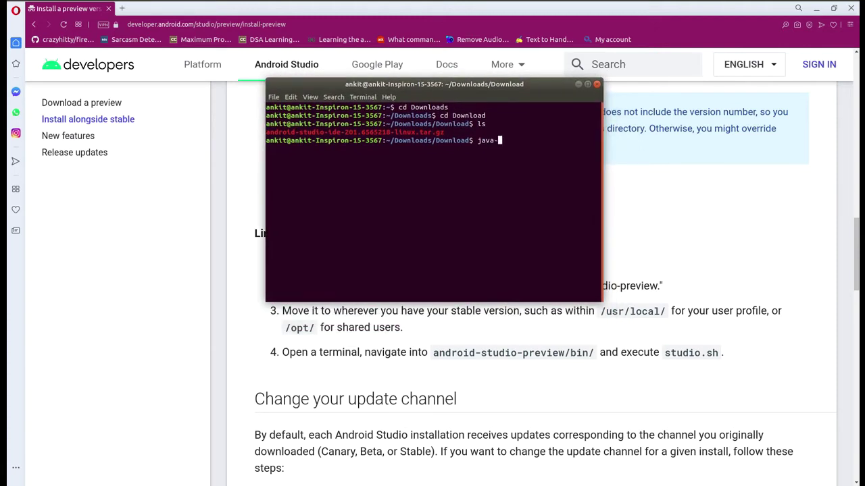
pyautogui.write('version')
pyautogui.press('Return')
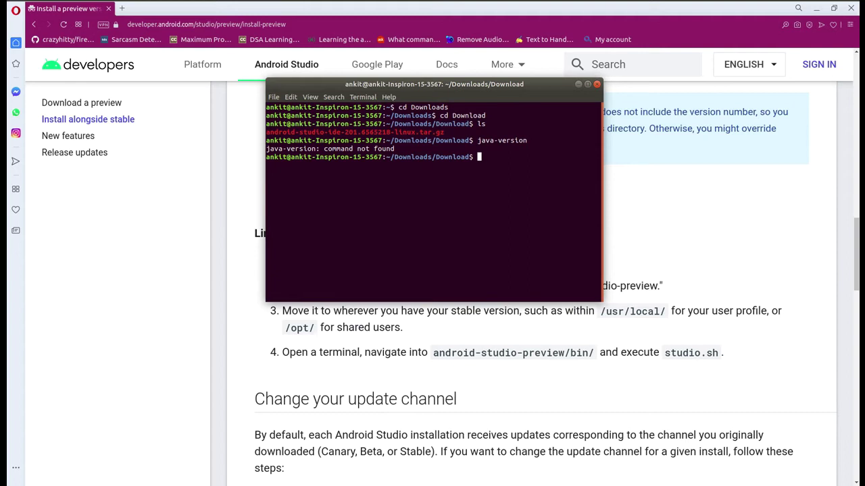
pyautogui.write('java --version')
pyautogui.press('Return')
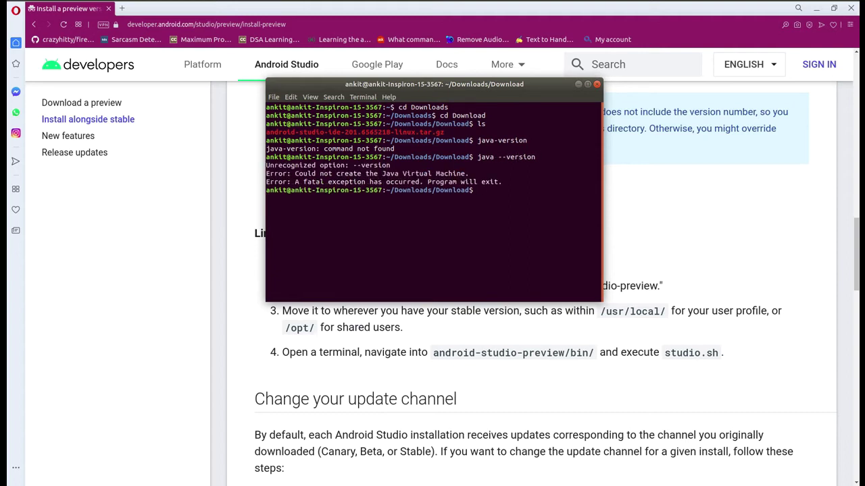
pyautogui.write('java -version')
pyautogui.press('Return')
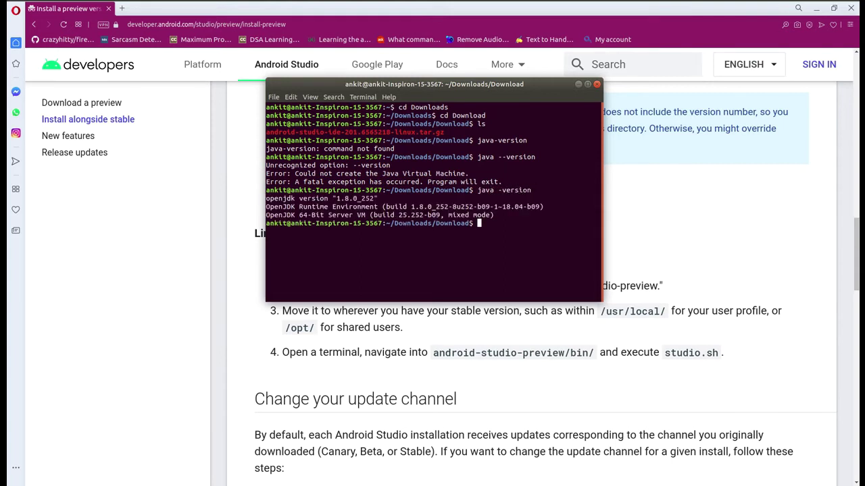
# Step: Extract android-studio-ide-201.6565218-linux.tar.gz with sudo tar -xvzf, authorizing it with the account password
pyautogui.write('c')
pyautogui.press('BackSpace')
pyautogui.write('sudo tar -xva')
pyautogui.press('BackSpace')
pyautogui.write('zf')
pyautogui.doubleClick(388, 133)
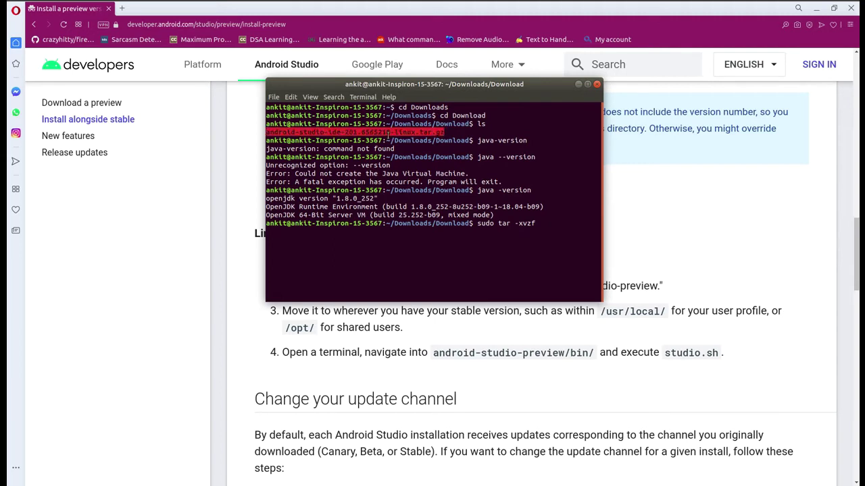
pyautogui.rightClick(388, 135)
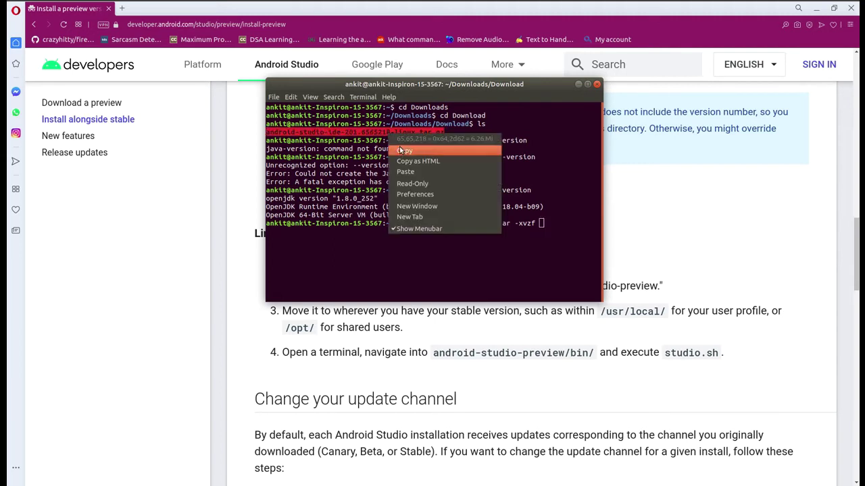
pyautogui.click(405, 150)
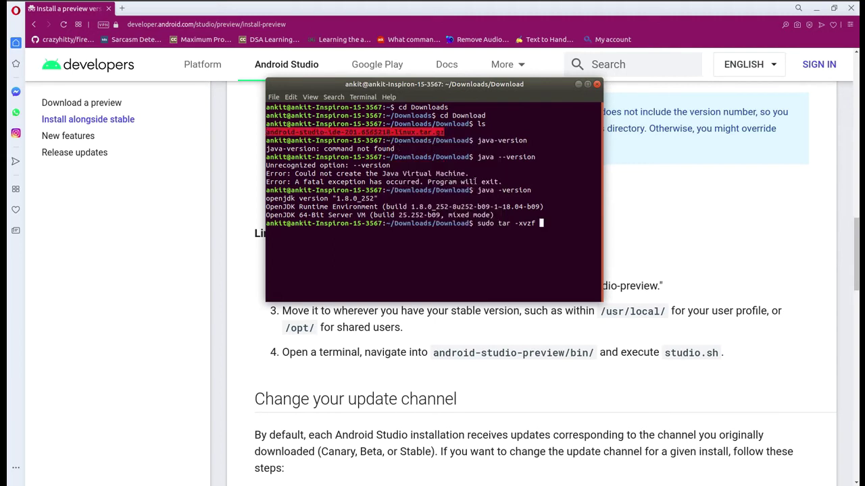
pyautogui.click(558, 228)
pyautogui.rightClick(551, 227)
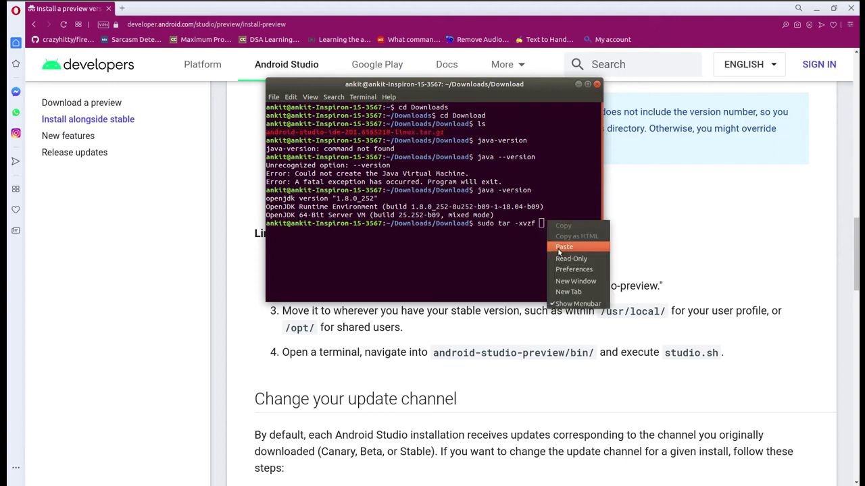
pyautogui.click(561, 247)
pyautogui.press('Return')
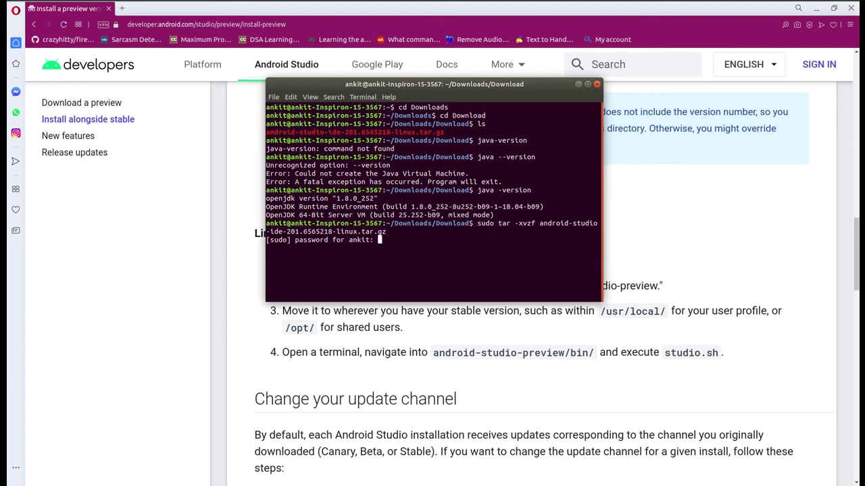
pyautogui.press('Return')
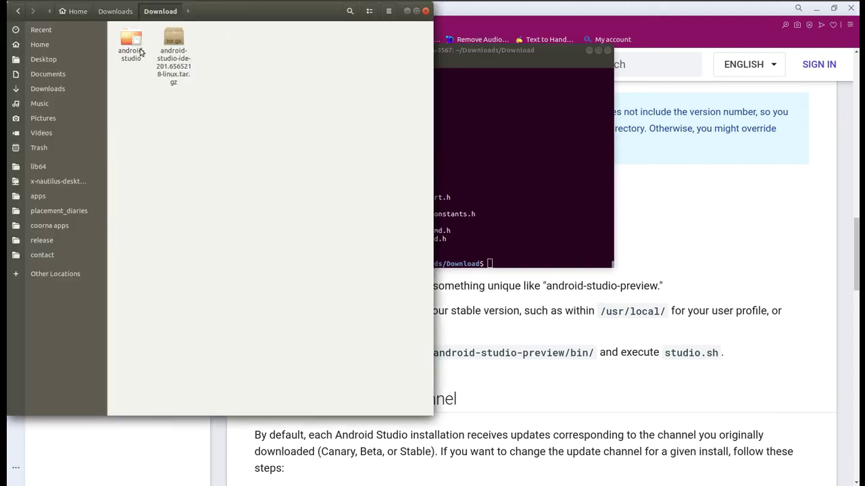
# Step: Grant everyone recursive read, write and execute permissions on the extracted folder with chmod -R a+rwx android-studio in the root terminal
pyautogui.click(135, 48)
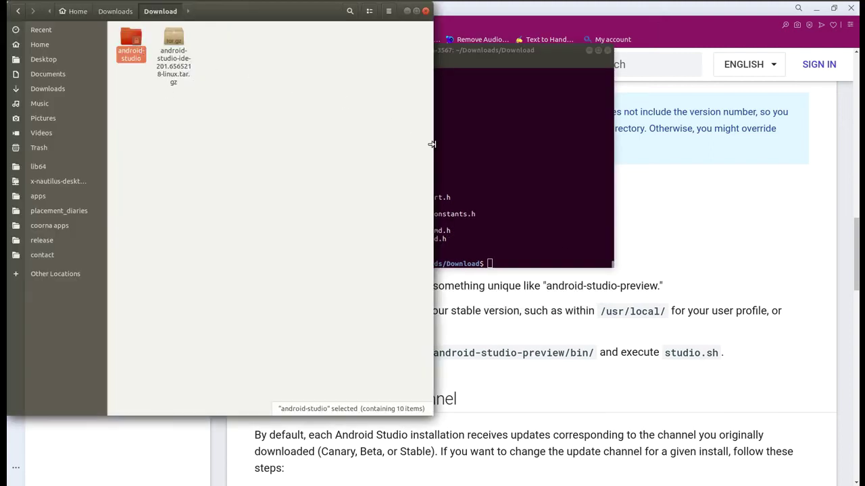
pyautogui.click(446, 165)
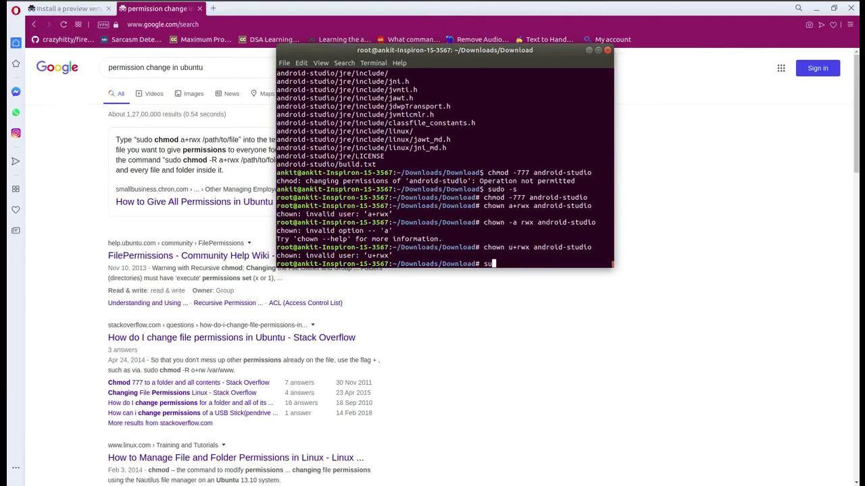
pyautogui.press('BackSpace')
pyautogui.press('BackSpace')
pyautogui.write('ch')
pyautogui.press('BackSpace')
pyautogui.press('BackSpace')
pyautogui.write('chmod -R a+rwx android-studi')
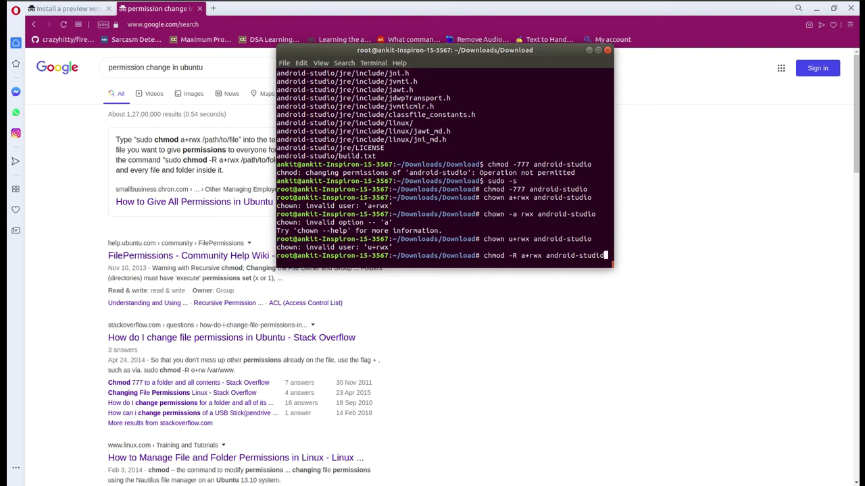
pyautogui.write('o')
pyautogui.press('Return')
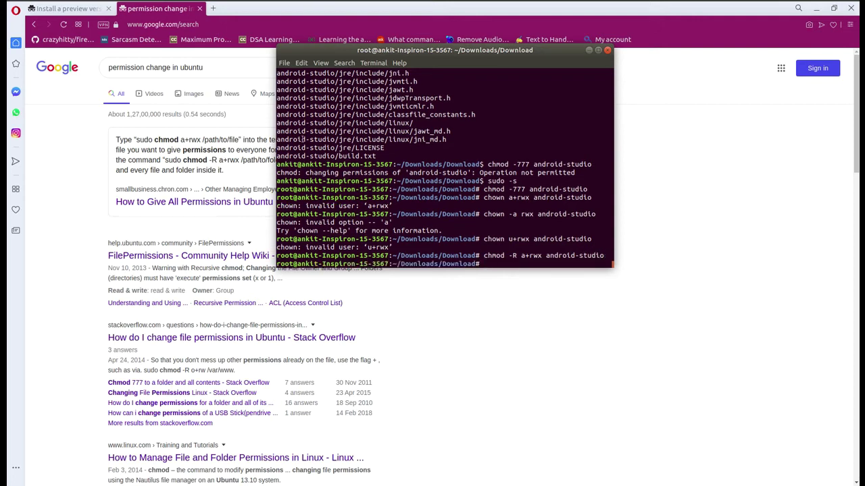
# Step: Switch to the file manager, inspect the contents of the android-studio folder and return to the Download folder
pyautogui.hotkey('alt', 'Tab')
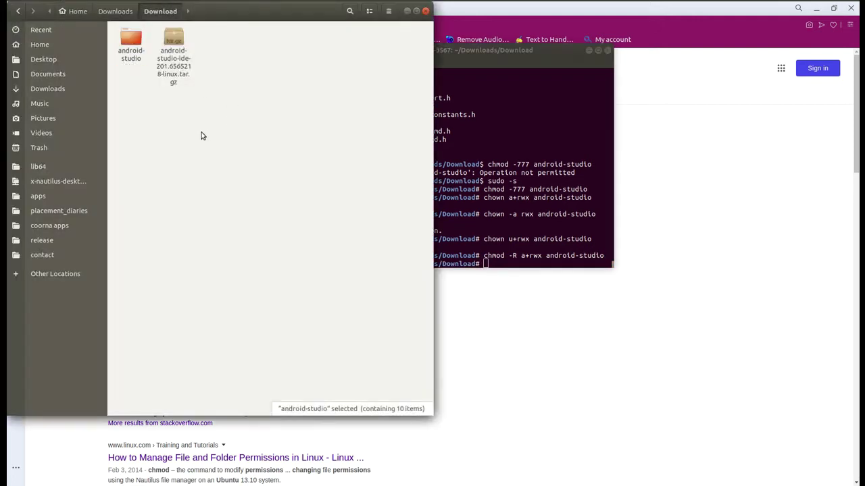
pyautogui.doubleClick(131, 39)
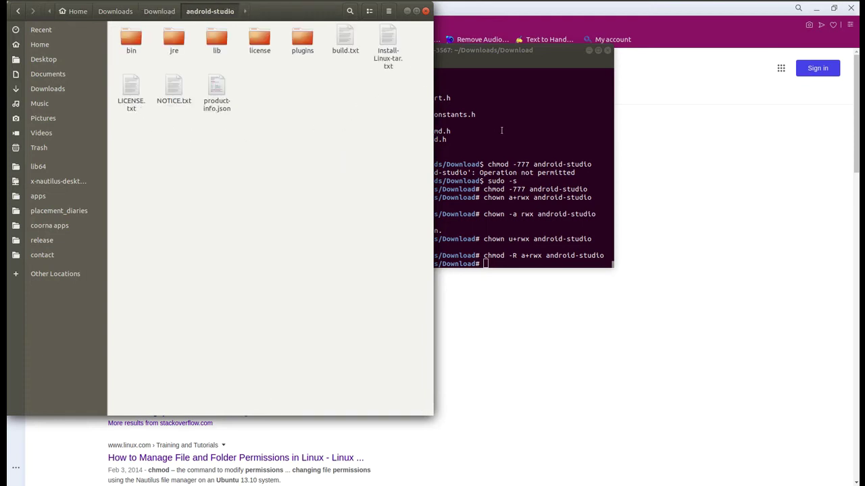
pyautogui.click(502, 130)
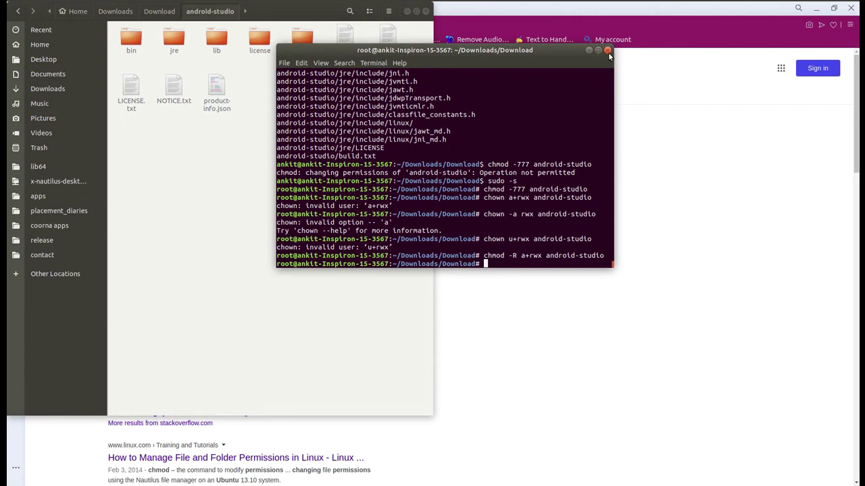
pyautogui.click(198, 222)
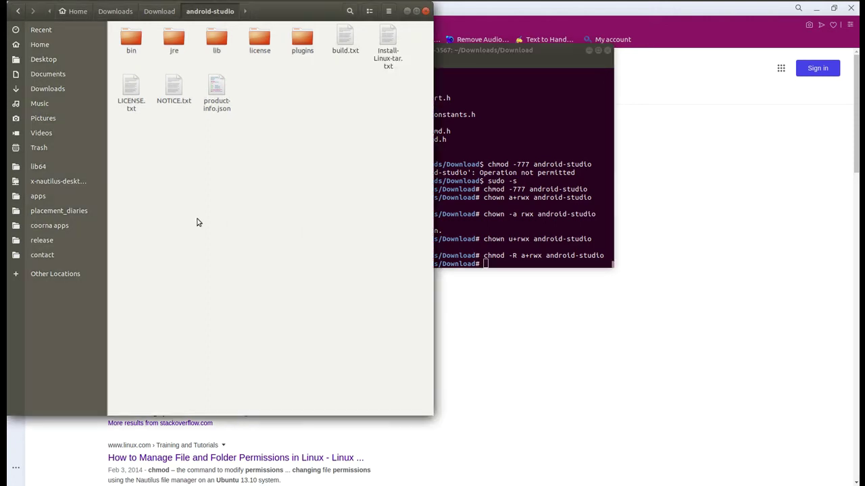
pyautogui.hotkey('alt', 'Left')
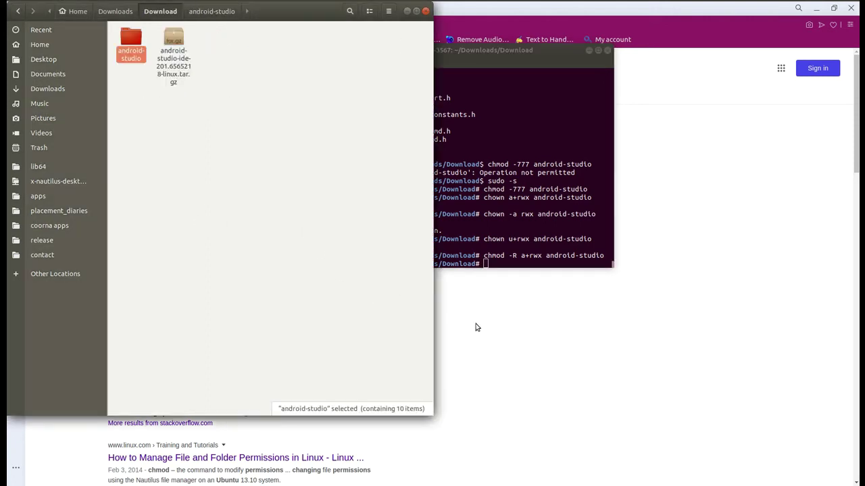
# Step: Read the Linux renaming instruction in the install guide, highlighting the suggested folder name android-studio-preview
pyautogui.click(476, 327)
pyautogui.click(54, 10)
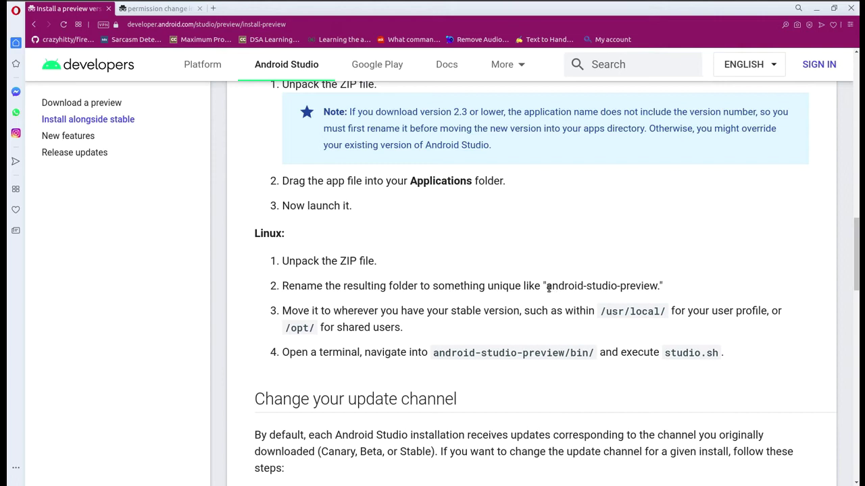
pyautogui.moveTo(548, 288); pyautogui.dragTo(660, 298)
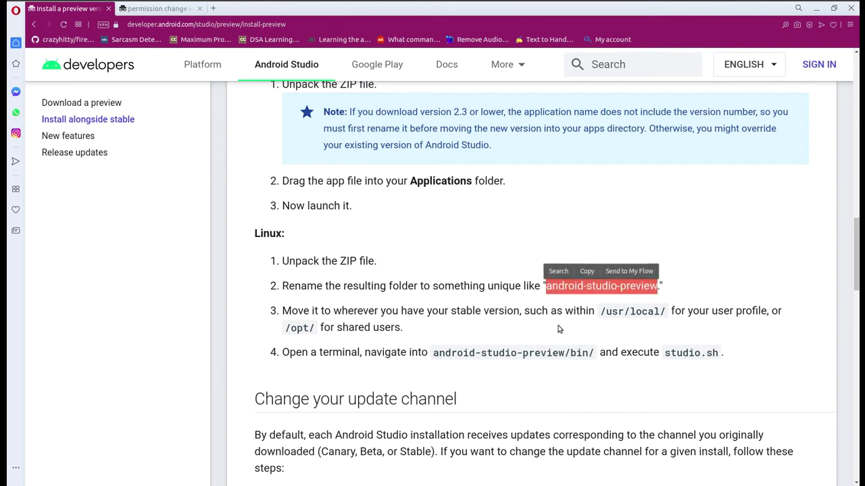
pyautogui.click(455, 297)
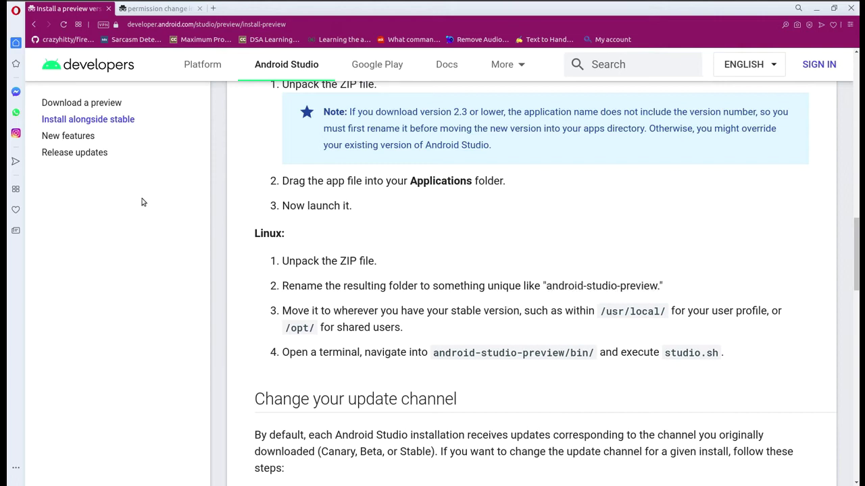
# Step: Rename the extracted android-studio folder in Download to android-studio-preview
pyautogui.click(15, 10)
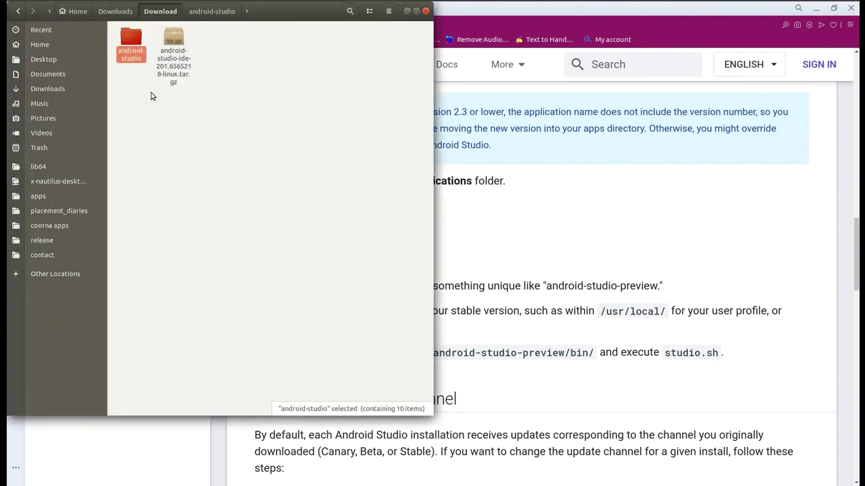
pyautogui.press('F2')
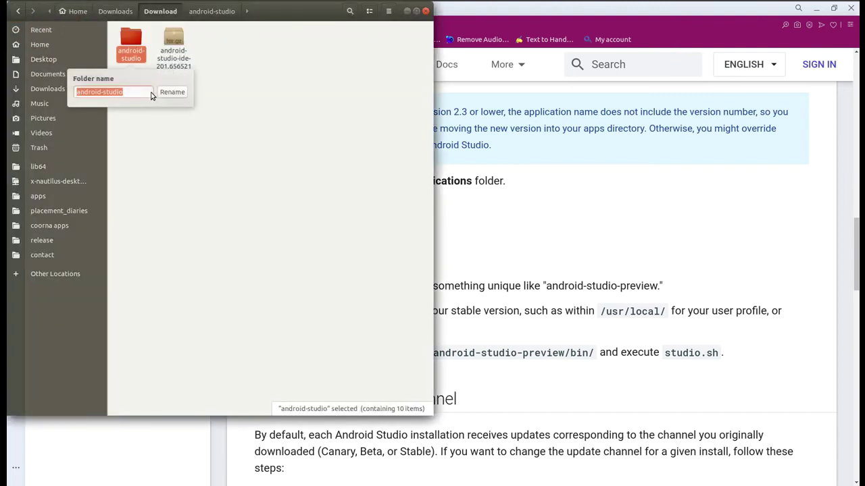
pyautogui.write('android-studio-preview')
pyautogui.press('Return')
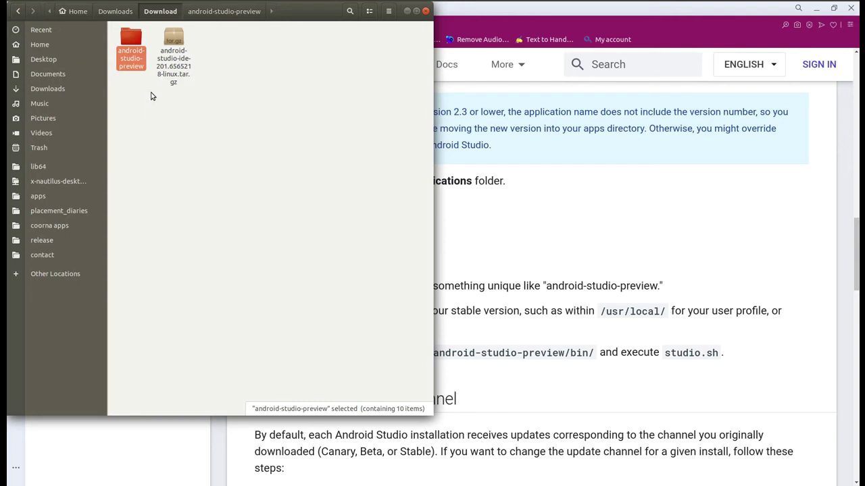
# Step: View the files in android-studio-preview/bin, close the file manager and return to the terminal
pyautogui.press('Return')
pyautogui.press('Down')
pyautogui.press('Return')
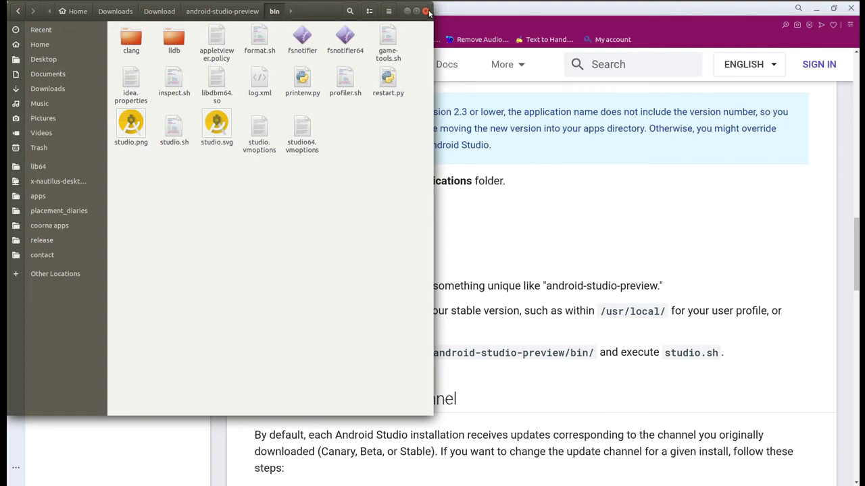
pyautogui.click(426, 11)
pyautogui.click(16, 161)
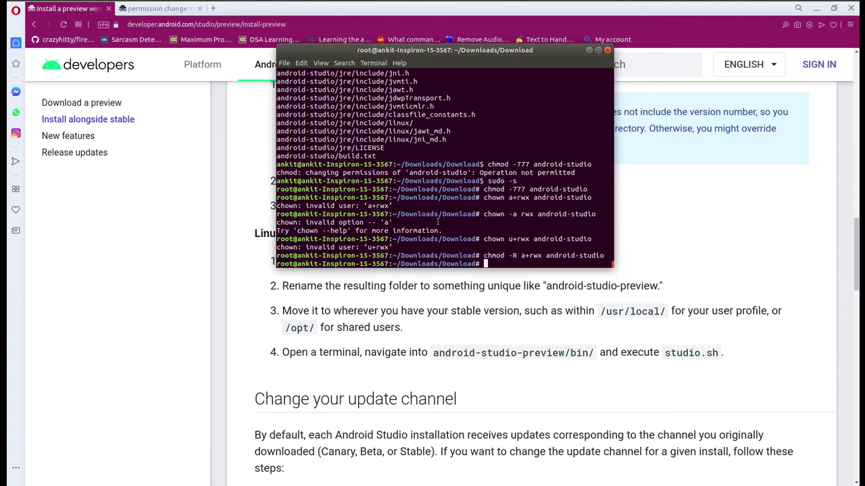
# Step: Try to change into bin directly from the Download directory and list the current directory's files
pyautogui.write('cd bin')
pyautogui.press('Return')
pyautogui.write('ls')
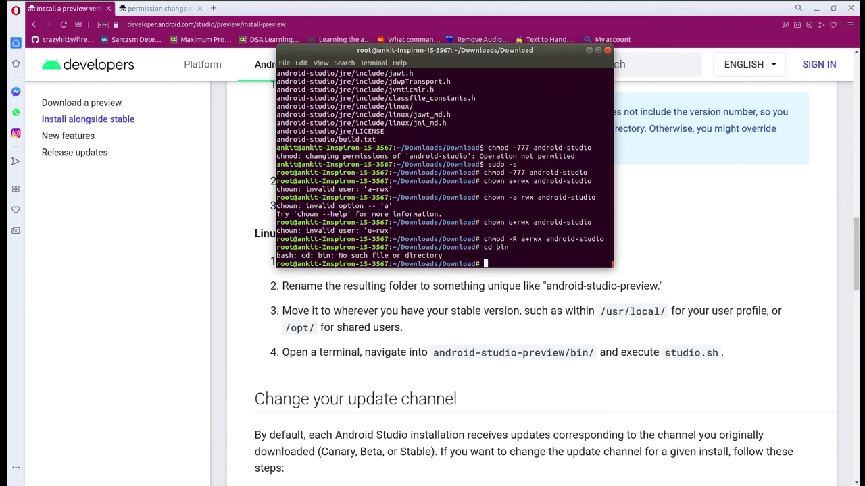
pyautogui.press('Return')
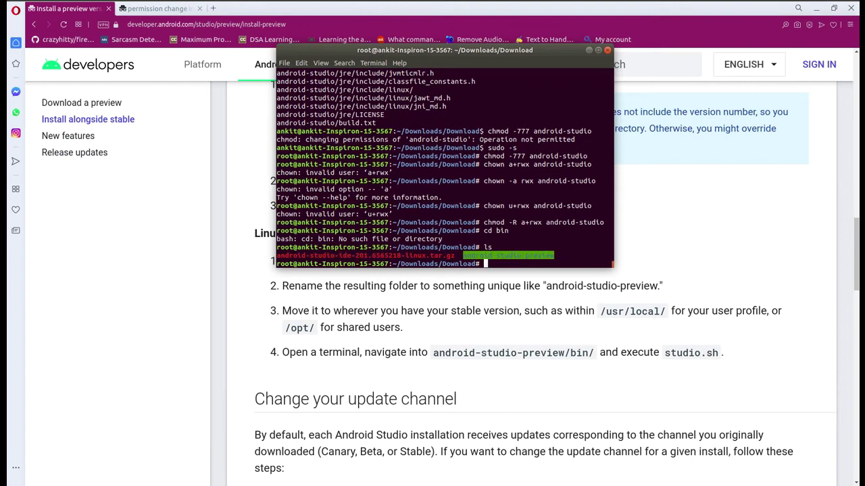
# Step: Change the terminal's working directory to android-studio-preview
pyautogui.write('cd android-st')
pyautogui.press('BackSpace')
pyautogui.press('BackSpace')
pyautogui.press('BackSpace')
pyautogui.press('BackSpace')
pyautogui.press('BackSpace')
pyautogui.press('BackSpace')
pyautogui.press('BackSpace')
pyautogui.press('BackSpace')
pyautogui.write('droid-studio-preview')
pyautogui.press('Return')
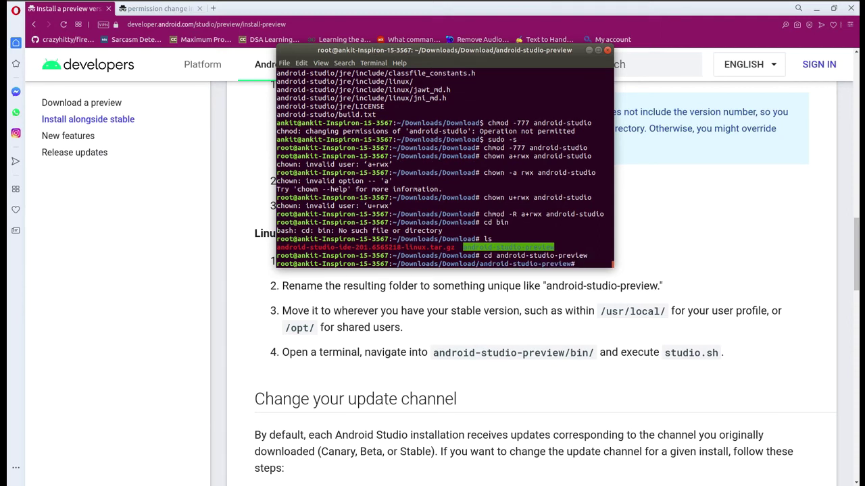
# Step: List the android-studio-preview directory, change into its bin subdirectory and list the files there
pyautogui.write('ls')
pyautogui.press('Return')
pyautogui.write('cd bin')
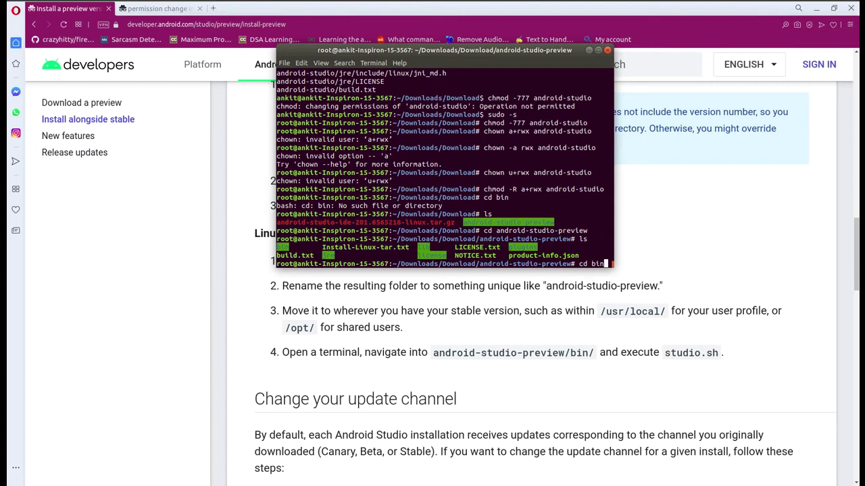
pyautogui.press('Return')
pyautogui.write('ls')
pyautogui.press('Return')
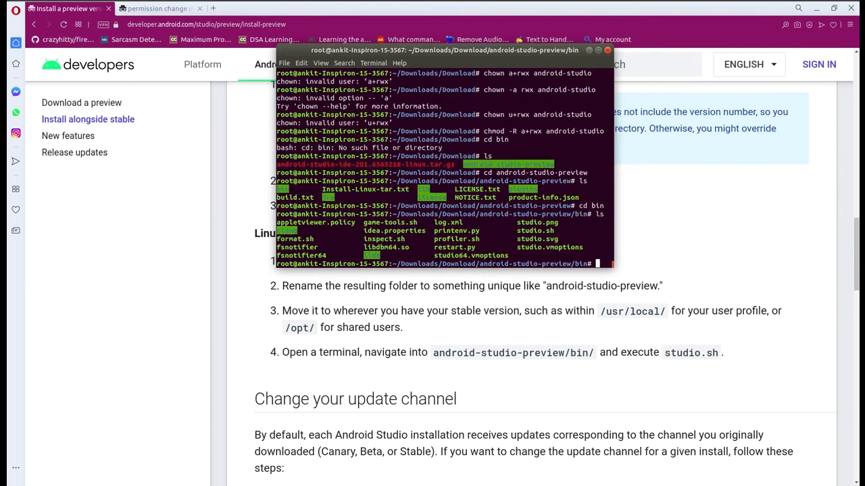
# Step: Launch the Android Studio preview from the bin directory by running ./studio.sh
pyautogui.write('./')
pyautogui.write('stu')
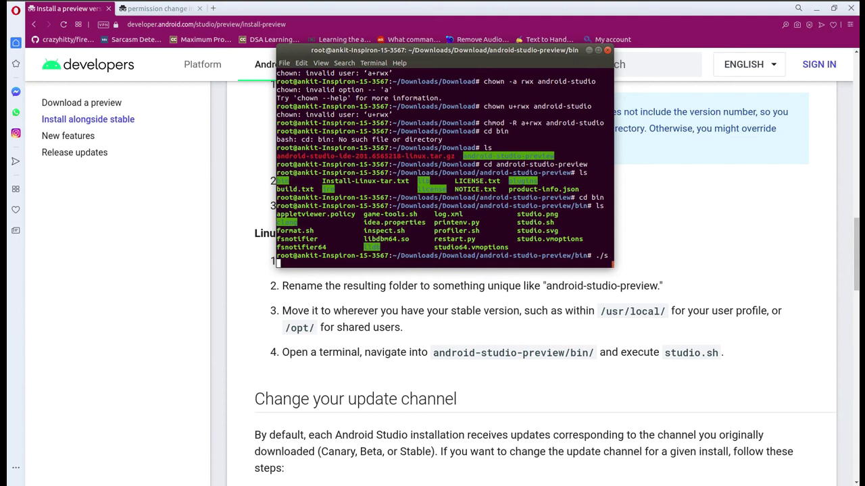
pyautogui.write('dio.sh')
pyautogui.press('Return')
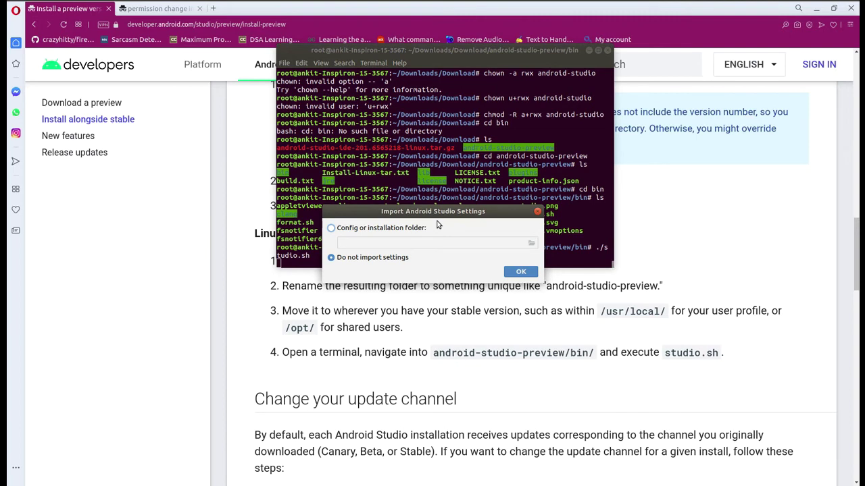
# Step: Start without importing settings, close the unused-directories prompt with no directory checked, and decline sending usage statistics
pyautogui.click(532, 273)
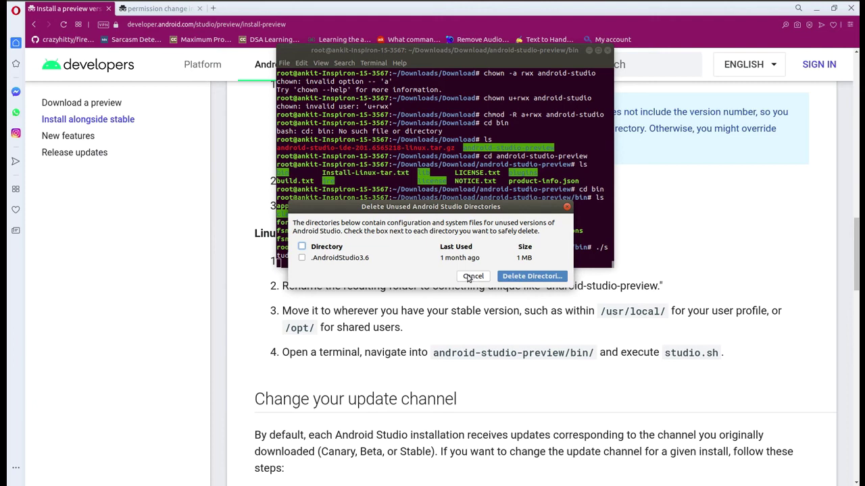
pyautogui.click(512, 281)
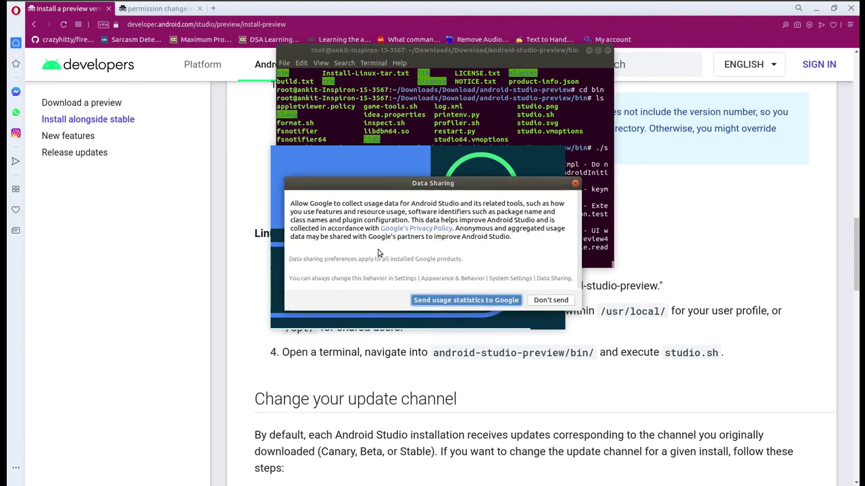
pyautogui.click(538, 298)
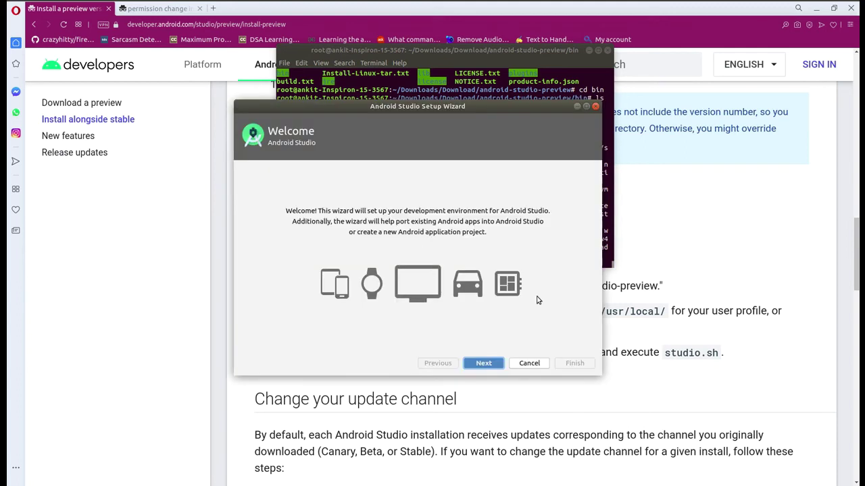
# Step: Proceed through the setup wizard with the Standard install type and the Light UI theme
pyautogui.click(538, 363)
pyautogui.click(488, 362)
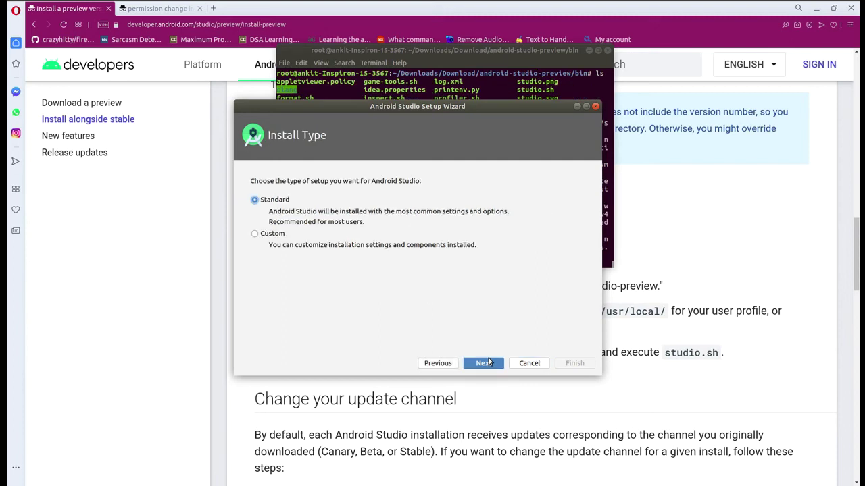
pyautogui.click(488, 363)
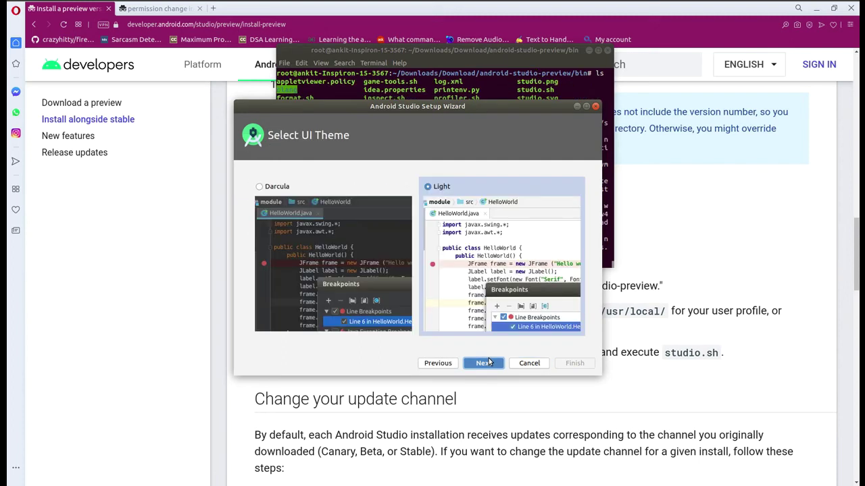
pyautogui.click(488, 363)
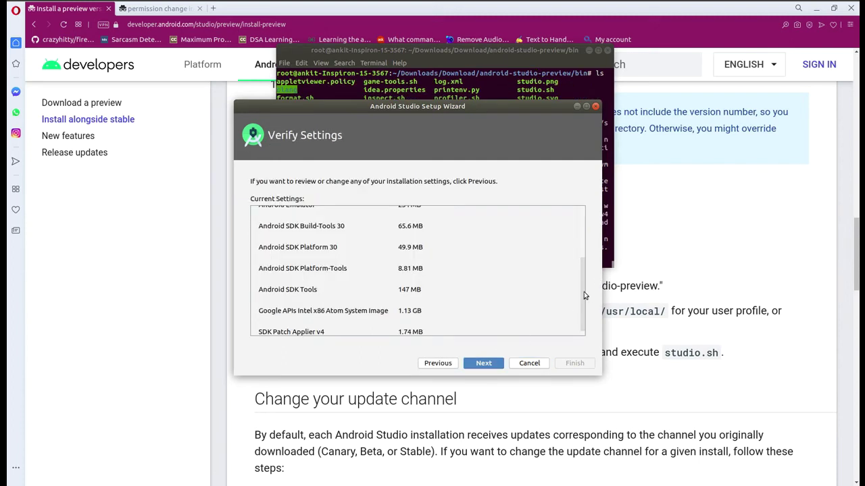
# Step: Review the installation settings, finish the setup wizard to start downloading the SDK components, and show the download details
pyautogui.scroll(10, 583, 289)
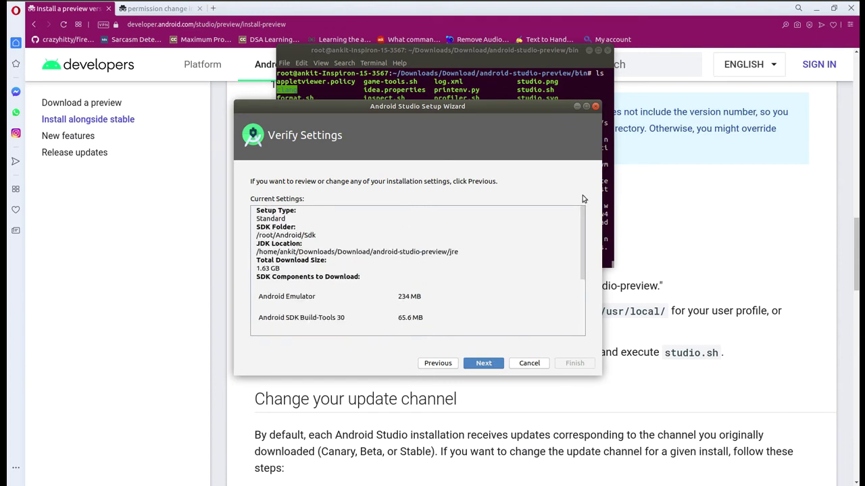
pyautogui.scroll(-10, 574, 308)
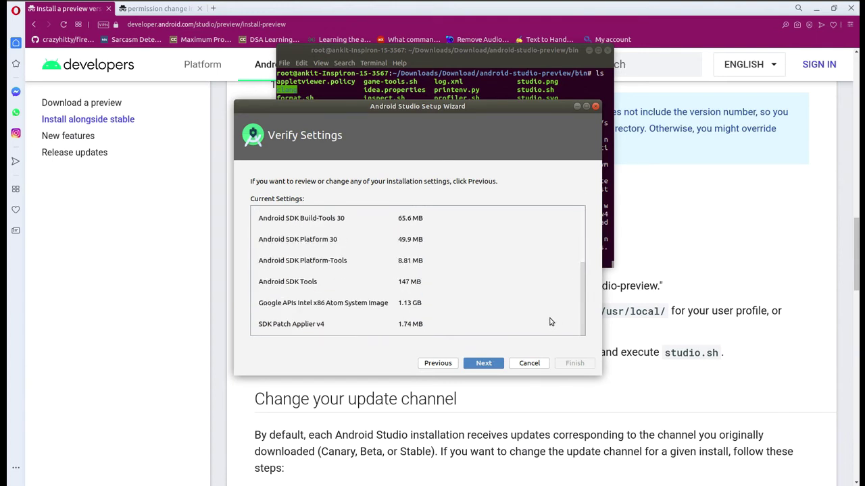
pyautogui.click(485, 363)
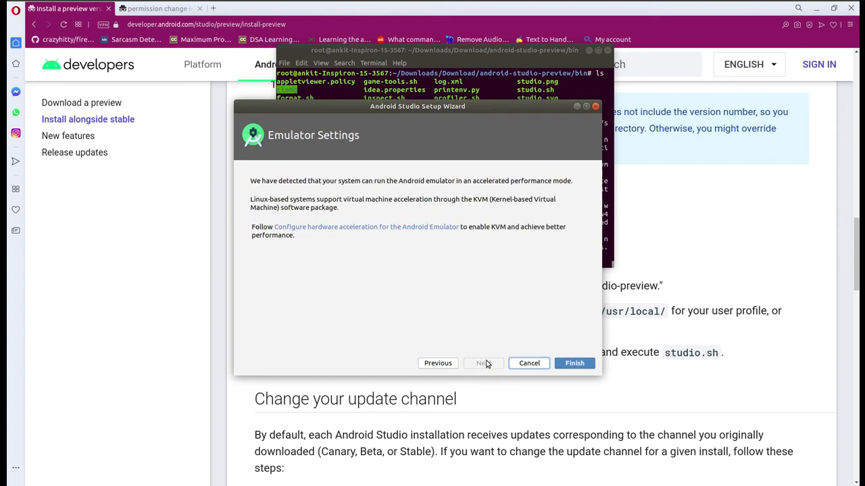
pyautogui.click(575, 363)
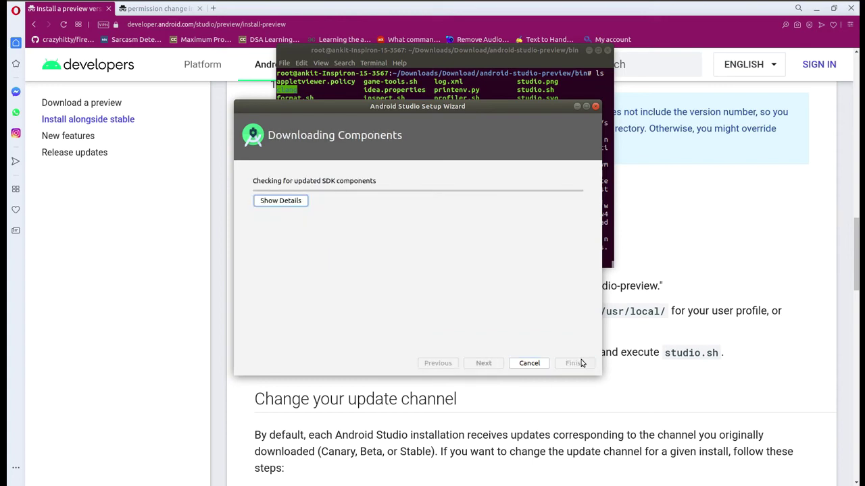
pyautogui.click(281, 209)
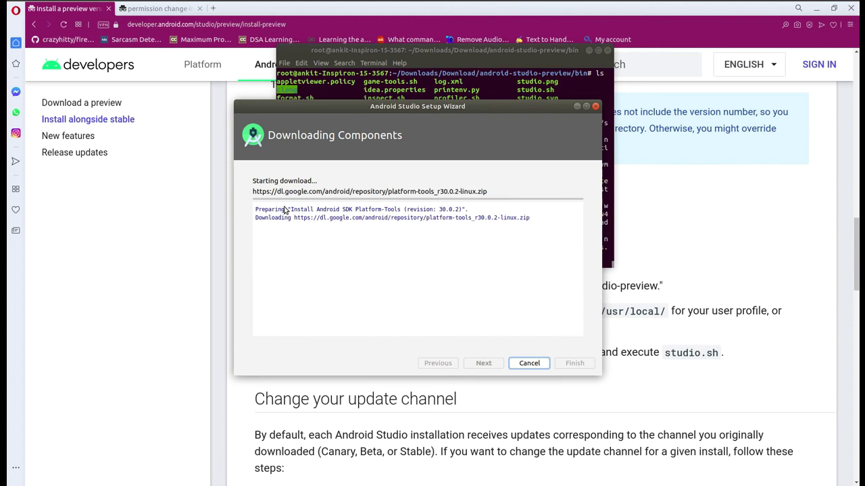
pyautogui.tripleClick(446, 218)
pyautogui.doubleClick(445, 218)
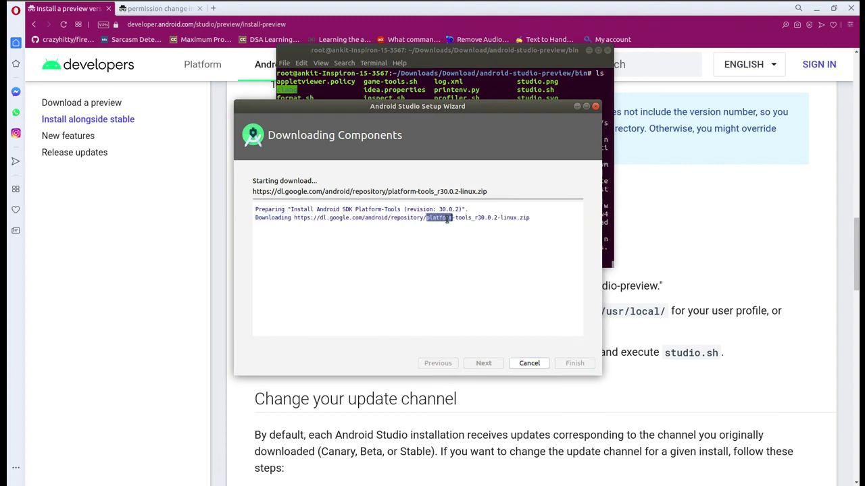
pyautogui.tripleClick(445, 218)
pyautogui.click(446, 218)
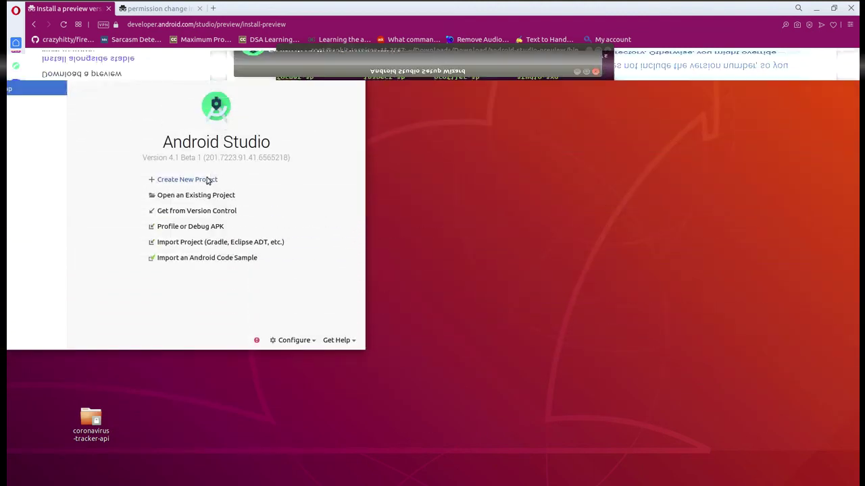
# Step: Create a new Empty Activity project with minimum SDK API 27: Android 8.1 (Oreo), keeping the other defaults, and dismiss the Tip of the Day
pyautogui.click(206, 179)
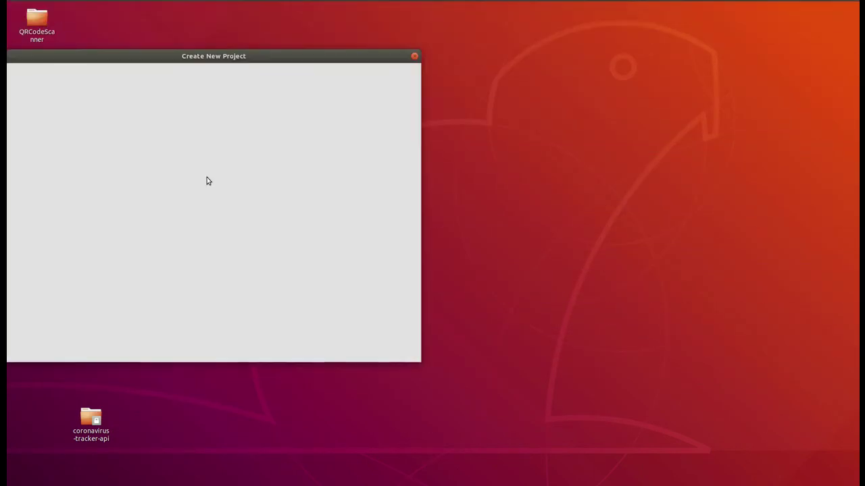
pyautogui.click(327, 350)
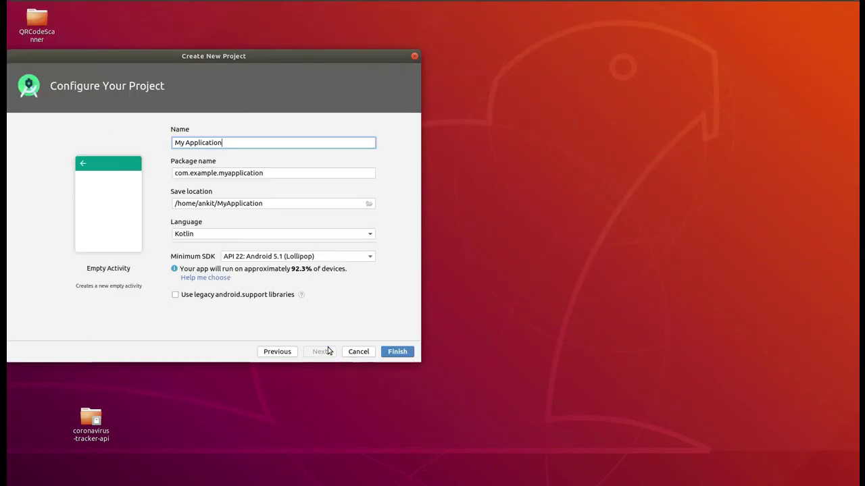
pyautogui.click(302, 256)
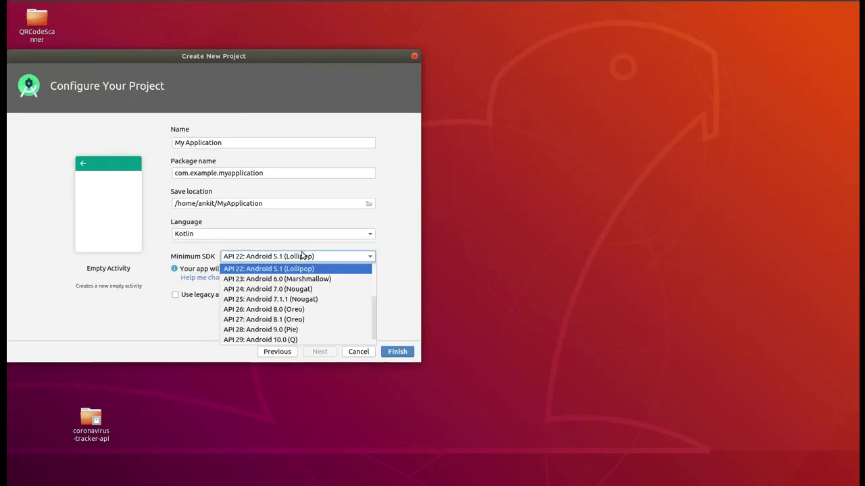
pyautogui.click(321, 320)
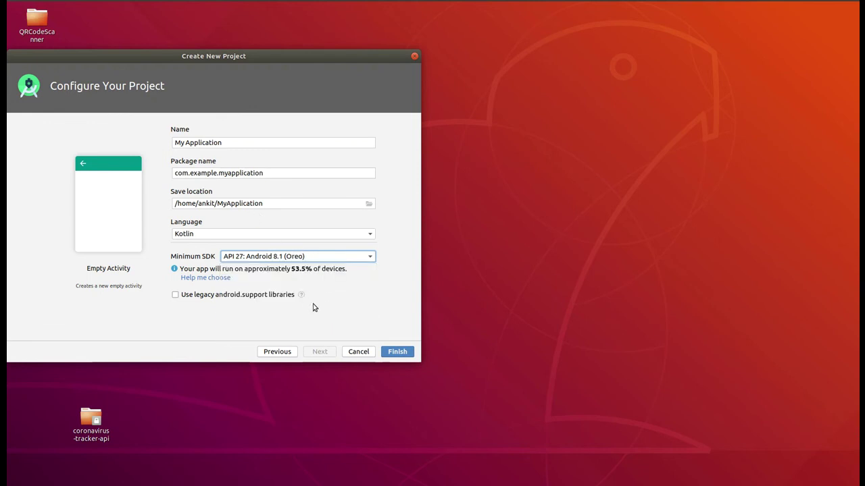
pyautogui.click(395, 353)
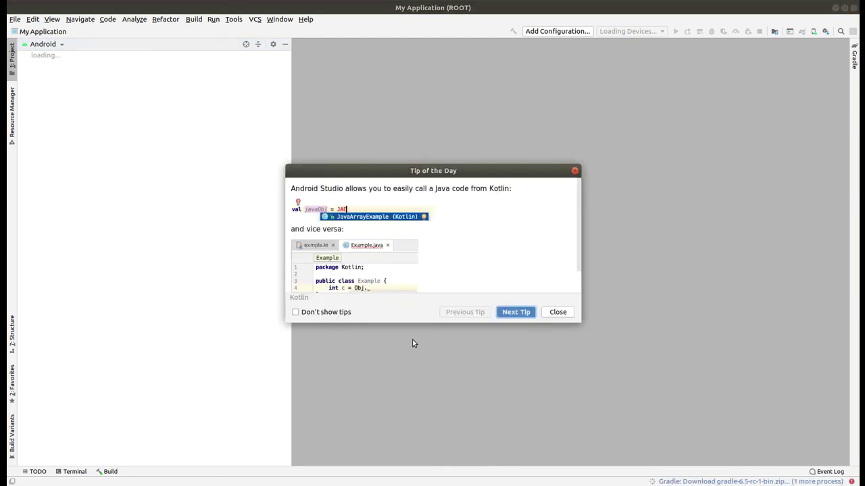
pyautogui.click(563, 314)
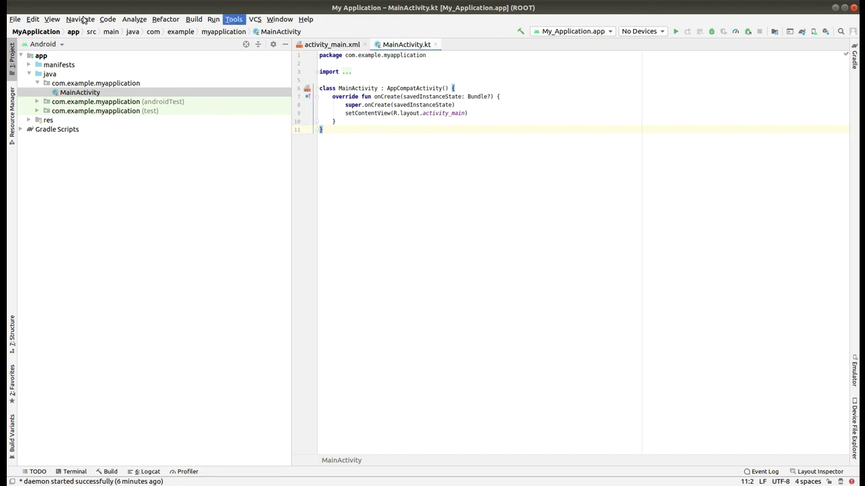
pyautogui.click(52, 19)
pyautogui.moveTo(51, 29)
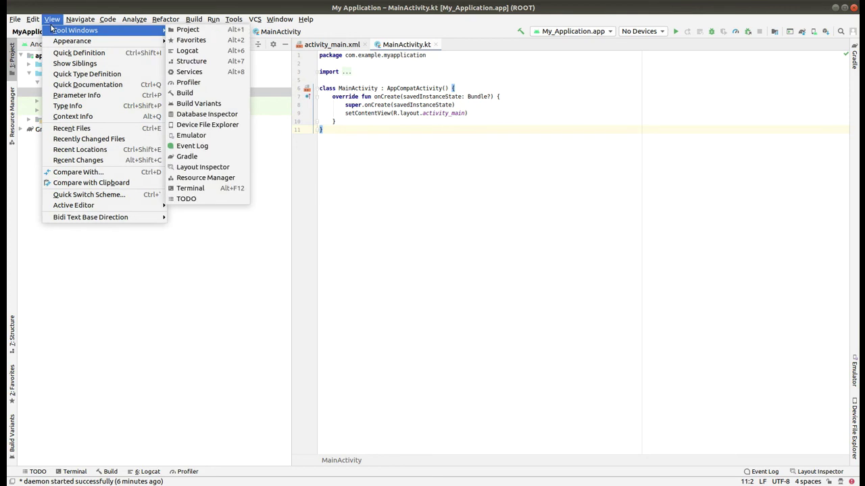
pyautogui.click(107, 19)
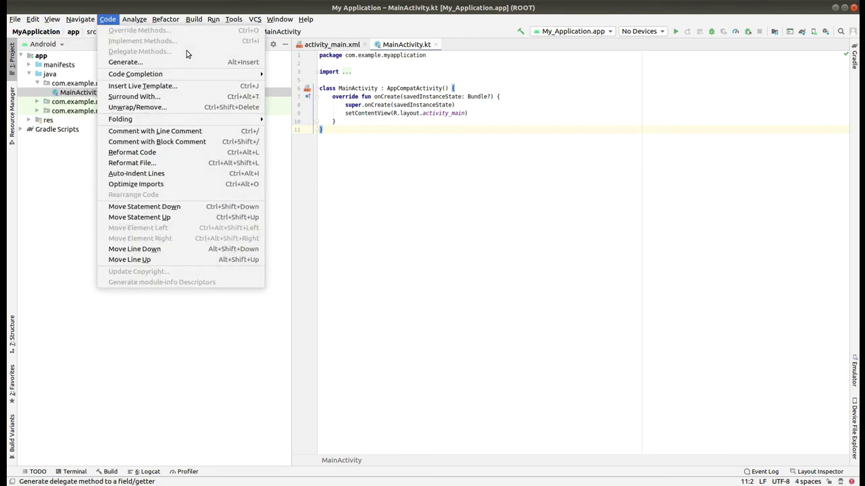
pyautogui.click(107, 19)
pyautogui.click(52, 19)
pyautogui.moveTo(67, 21)
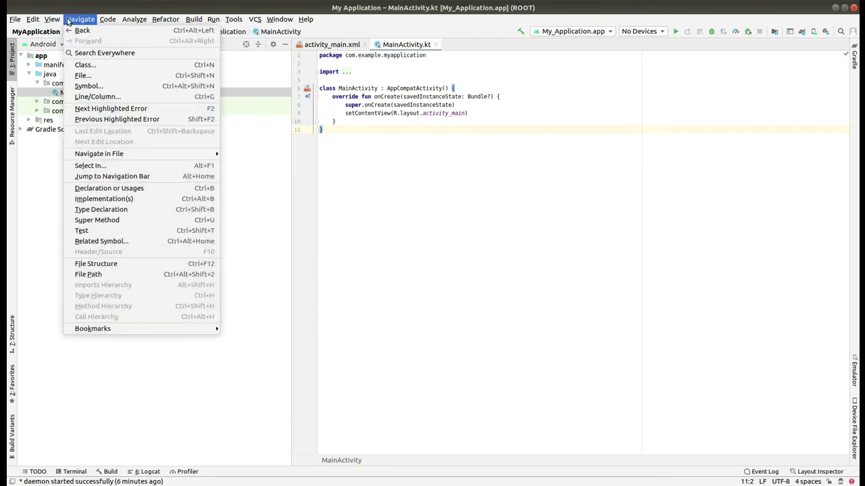